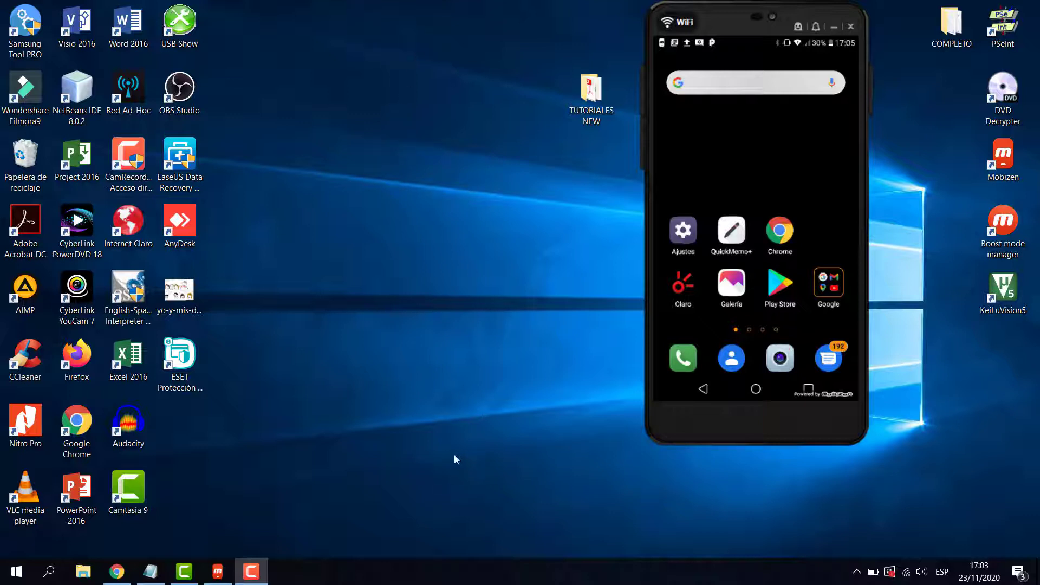
Open the Windows Services console from the list of services in a maximized Task Manager
right_click(452, 579)
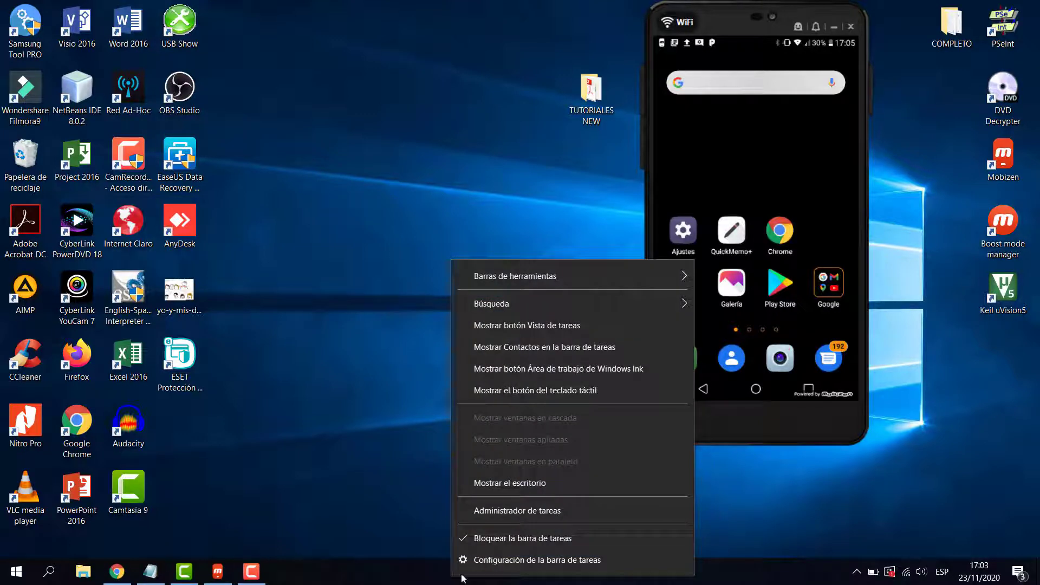
click(491, 516)
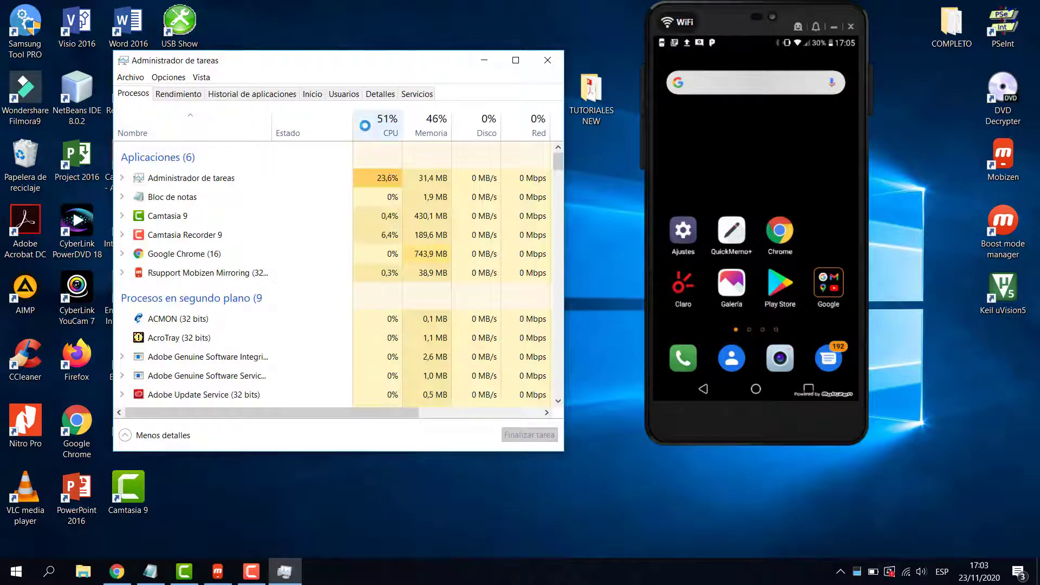
click(515, 60)
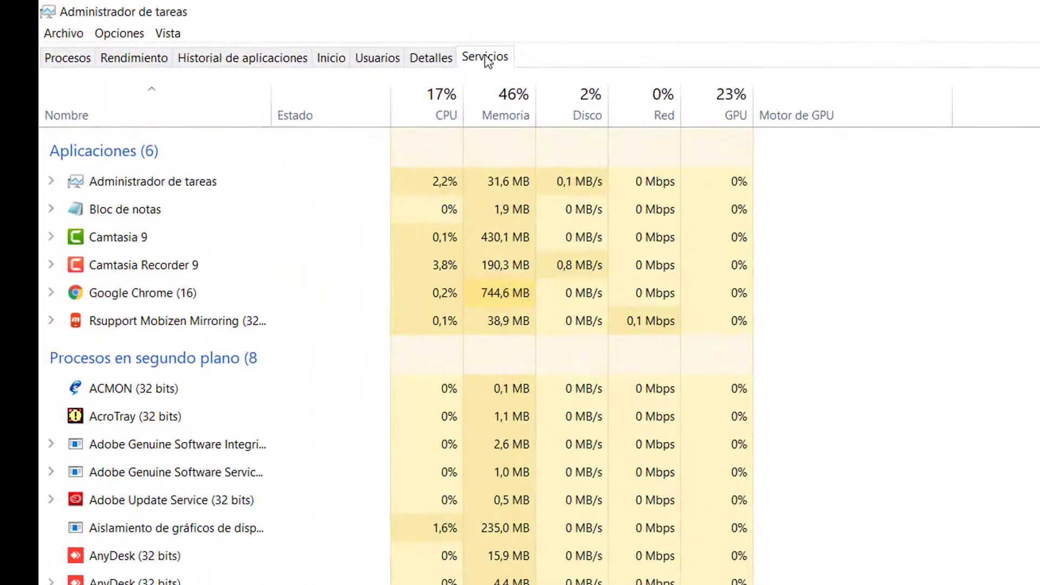
click(485, 58)
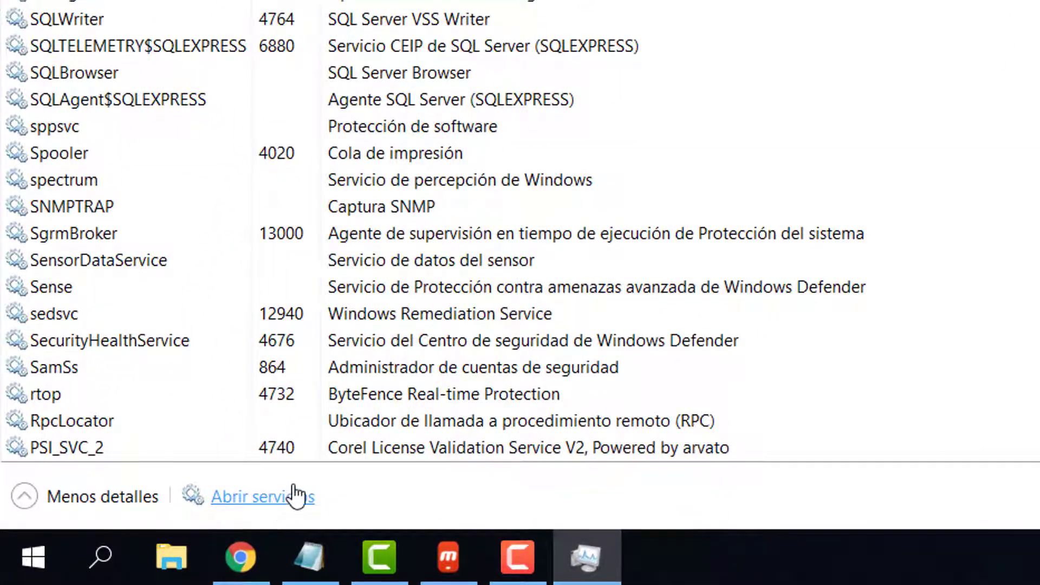
click(272, 508)
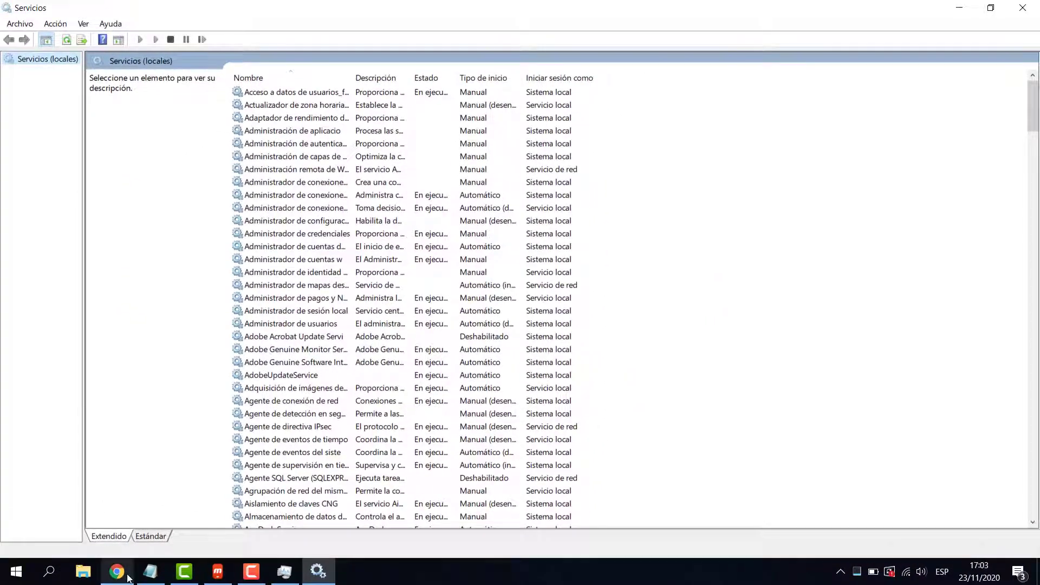
Find the "Servicio de compatibilidad con Bluetooth" service and open its properties to check its startup type and status
mouse_move(117, 572)
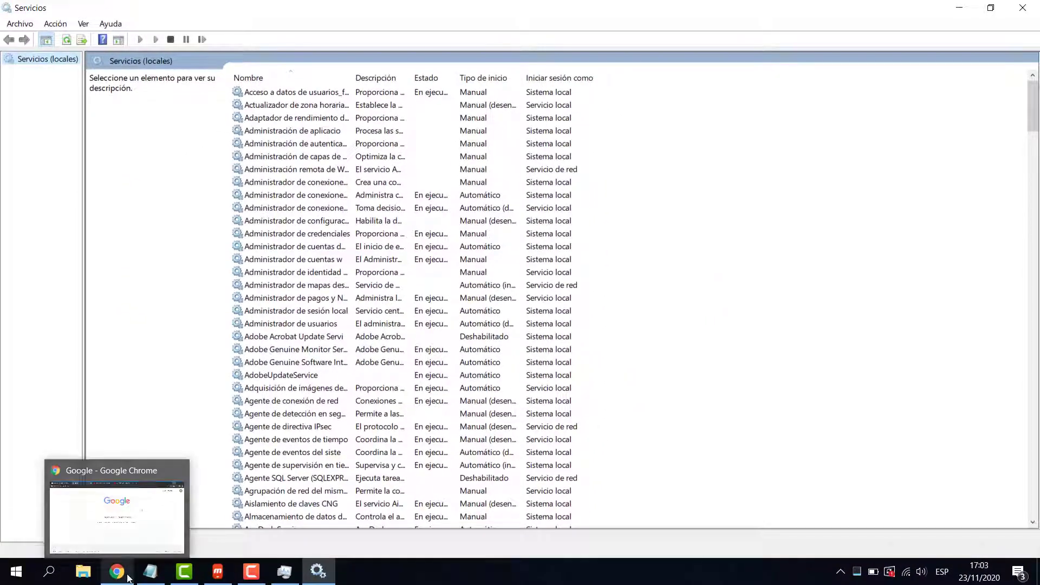
click(280, 325)
key(s)
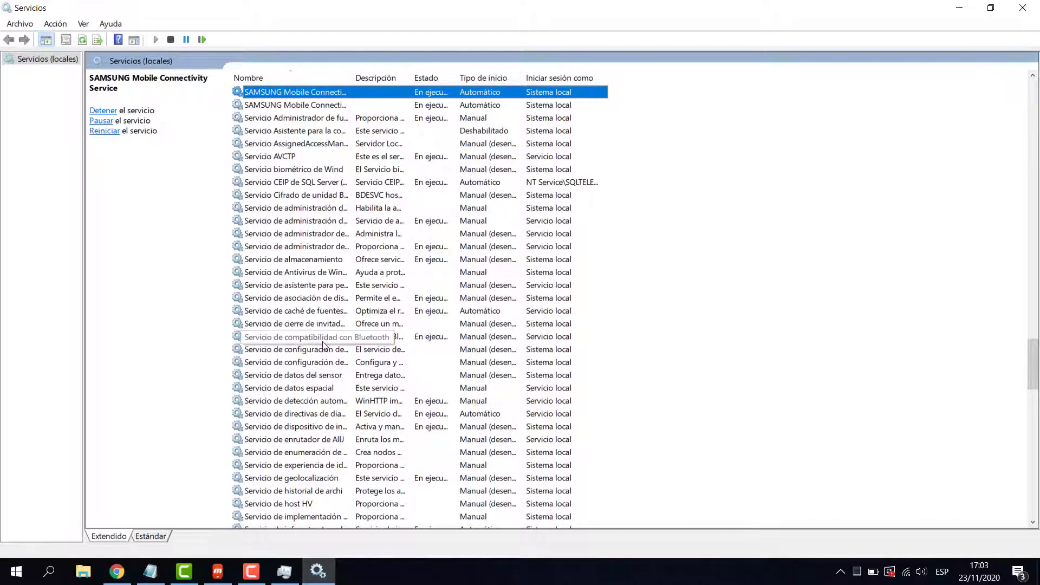
scroll(323, 341, up, 3)
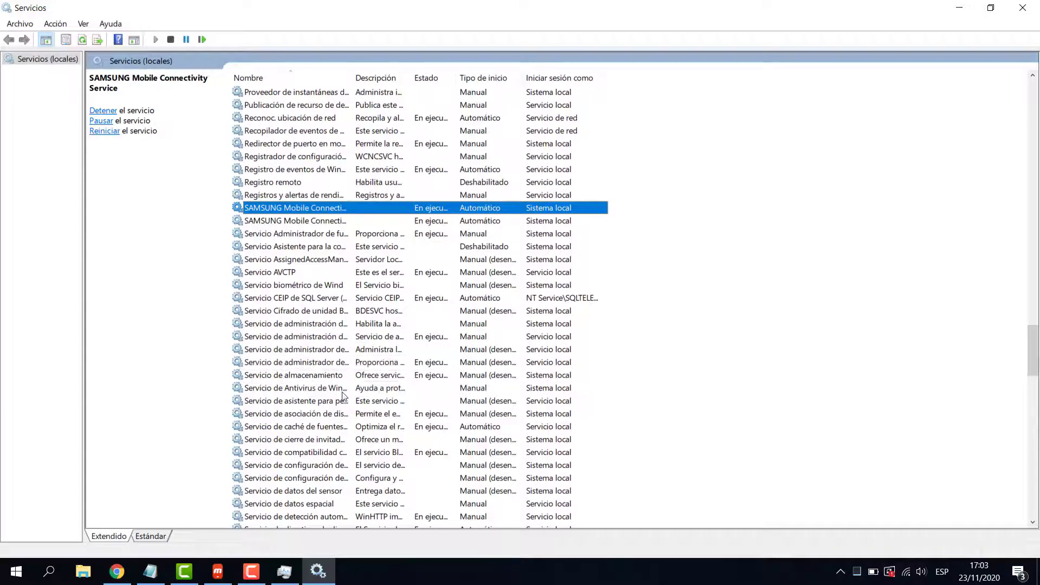
scroll(327, 356, down, 4)
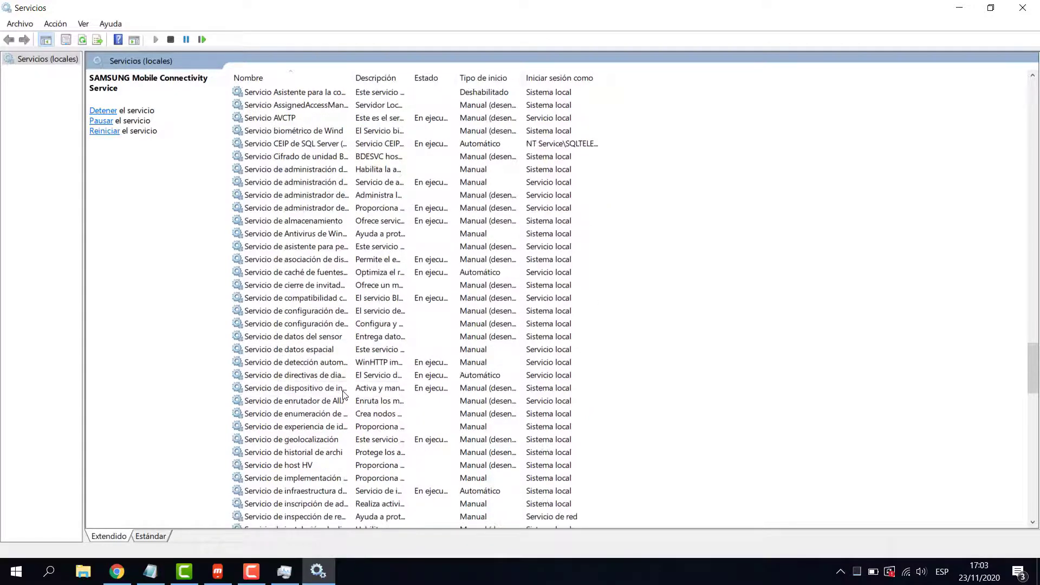
double_click(316, 299)
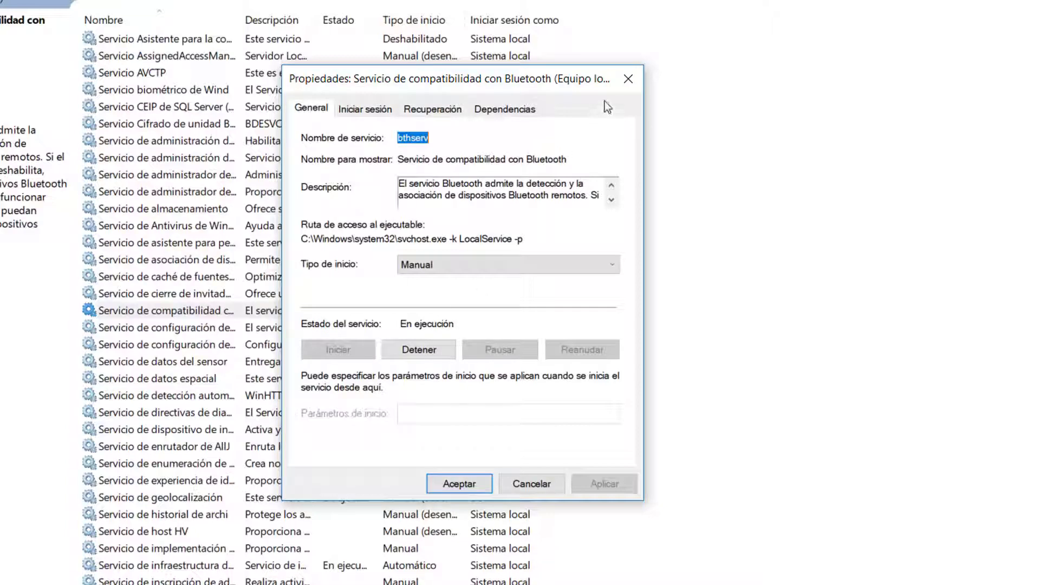
Close the Bluetooth service properties, the Services console and Task Manager
click(622, 84)
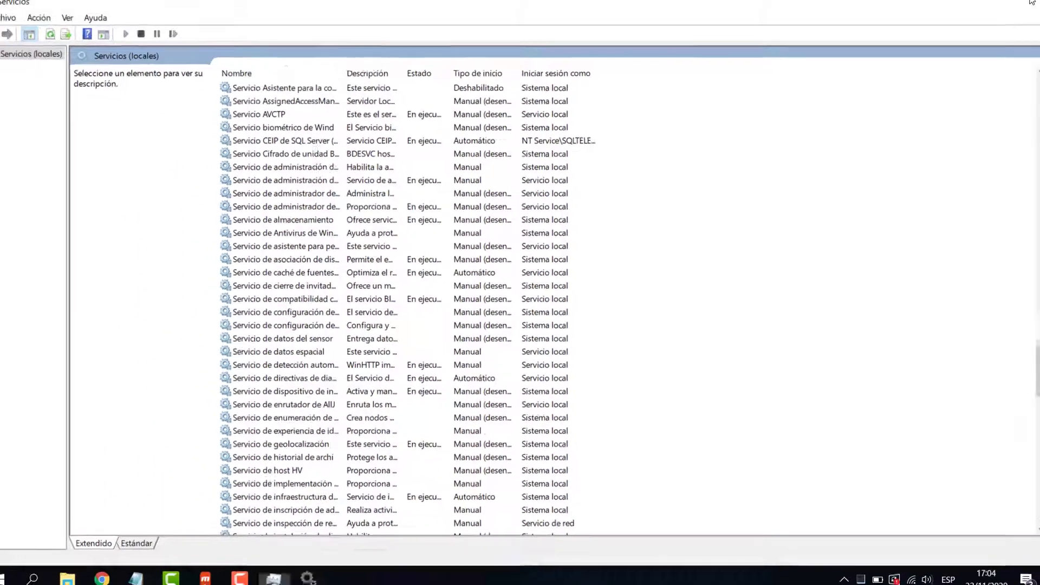
click(1023, 6)
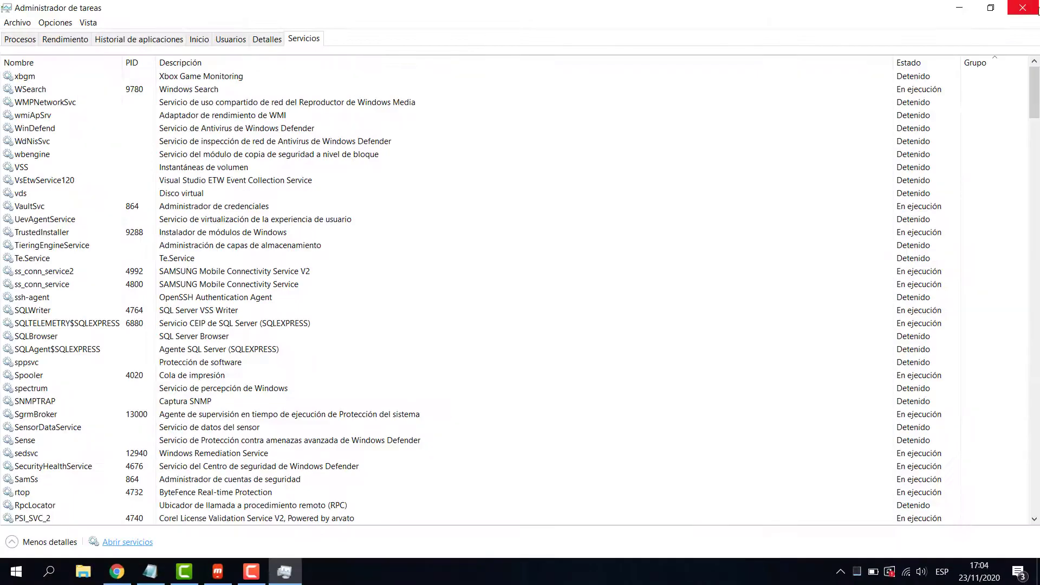
click(1038, 8)
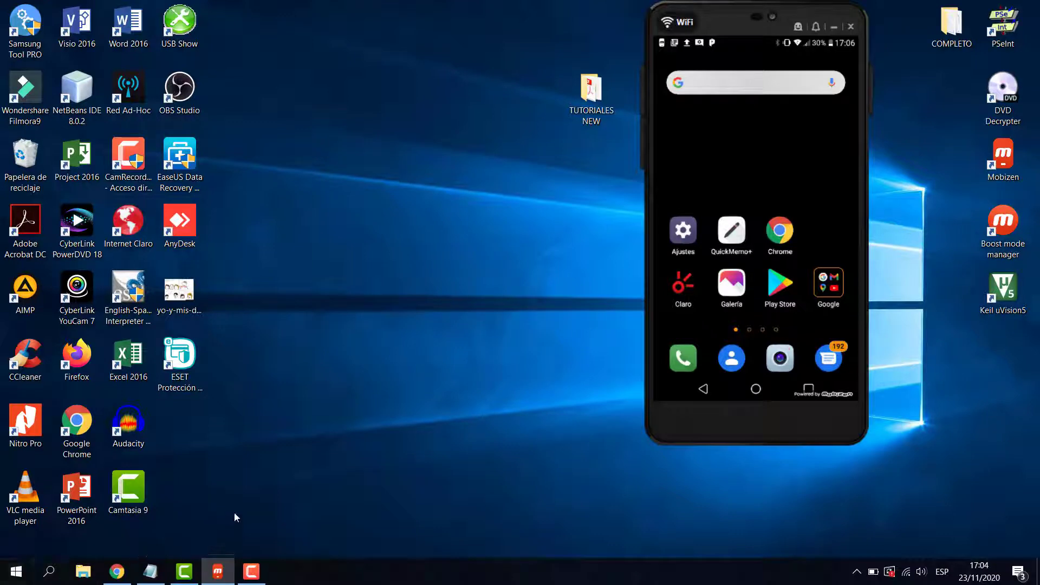
Open the Bluetooth and other devices page in Windows Settings
click(16, 572)
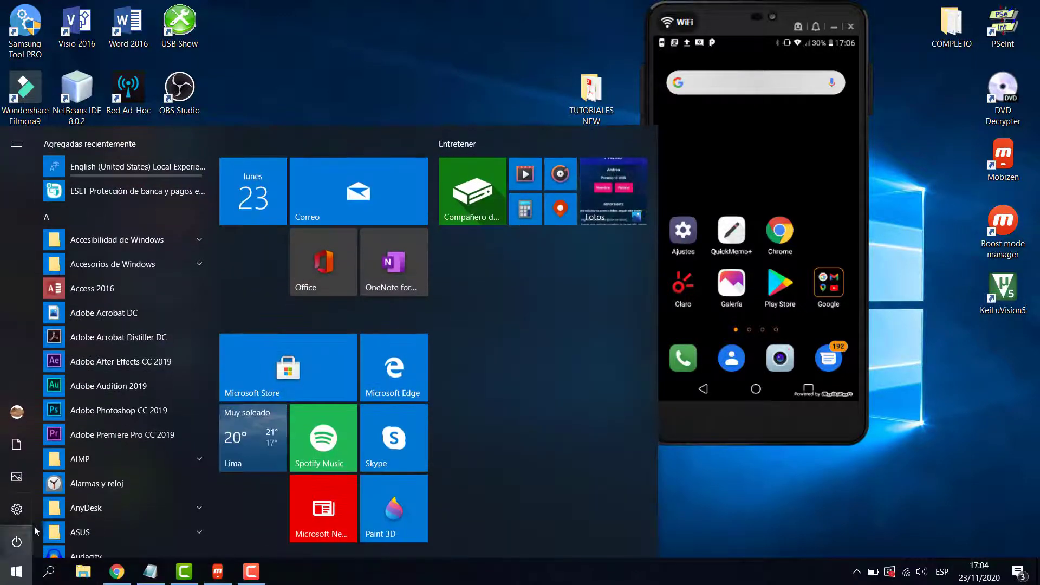
click(18, 511)
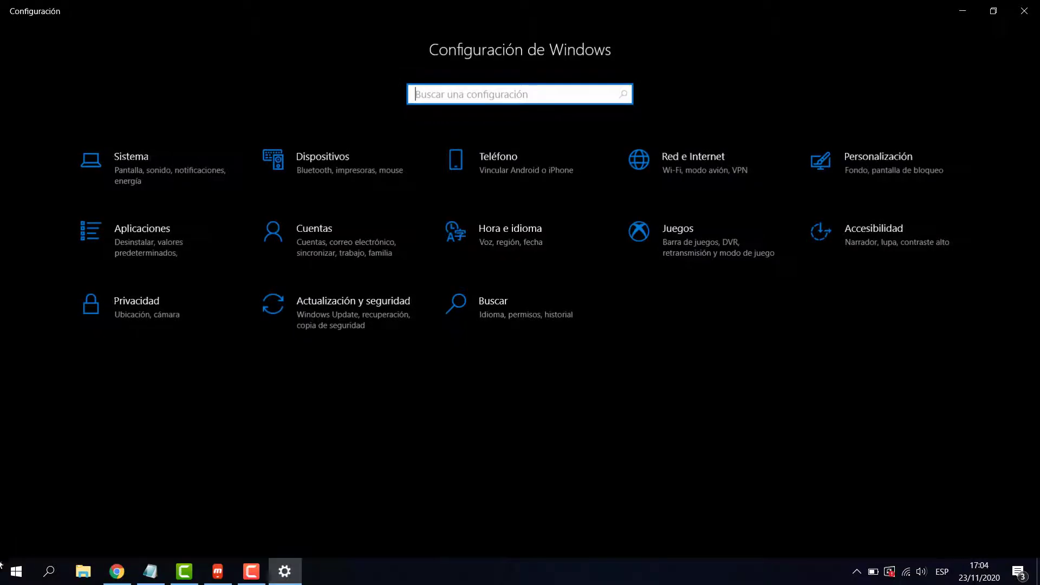
click(323, 164)
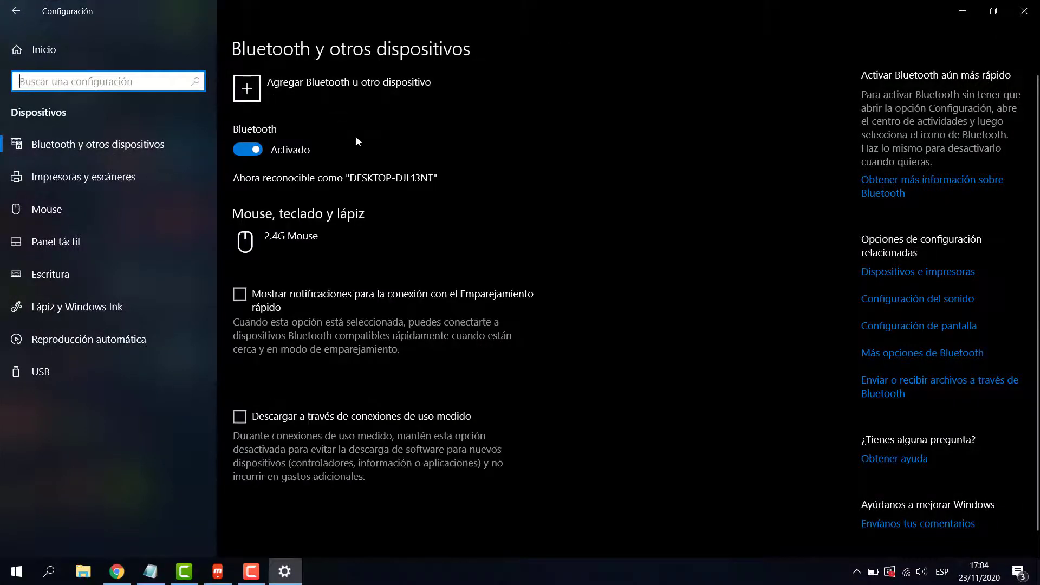
Search Windows for Bluetooth and open the "Configuración de Bluetooth y otros dispositivos" result
click(53, 569)
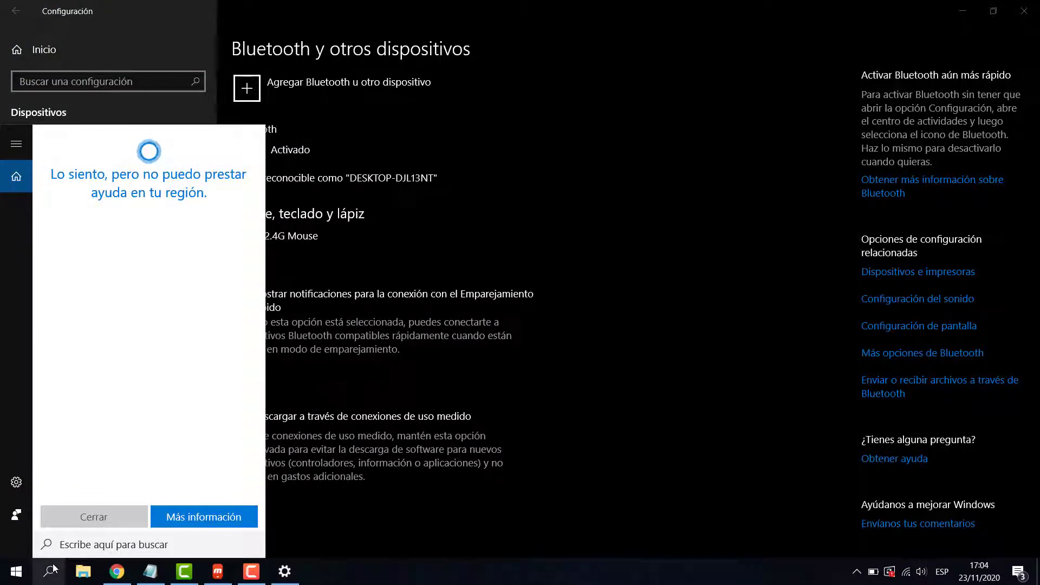
text(blue)
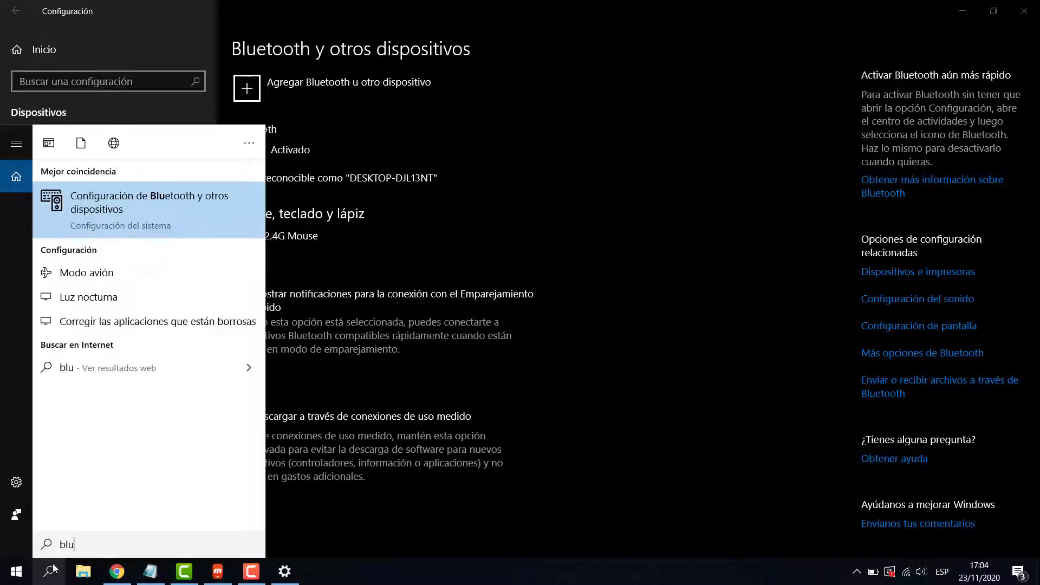
click(154, 211)
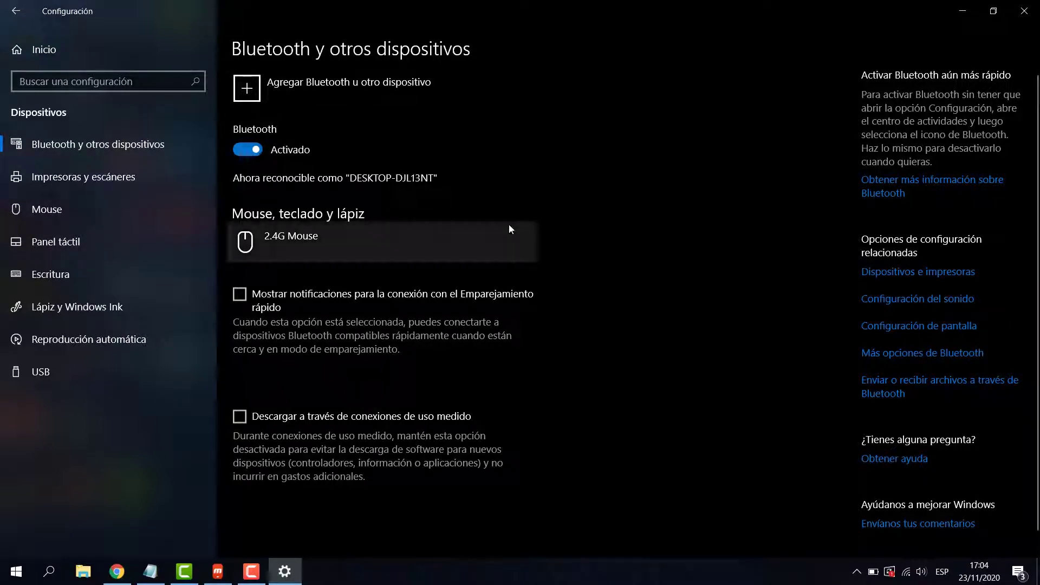
Check the hidden notification icons for Bluetooth, and review the notification area icon option in the additional Bluetooth settings
click(857, 574)
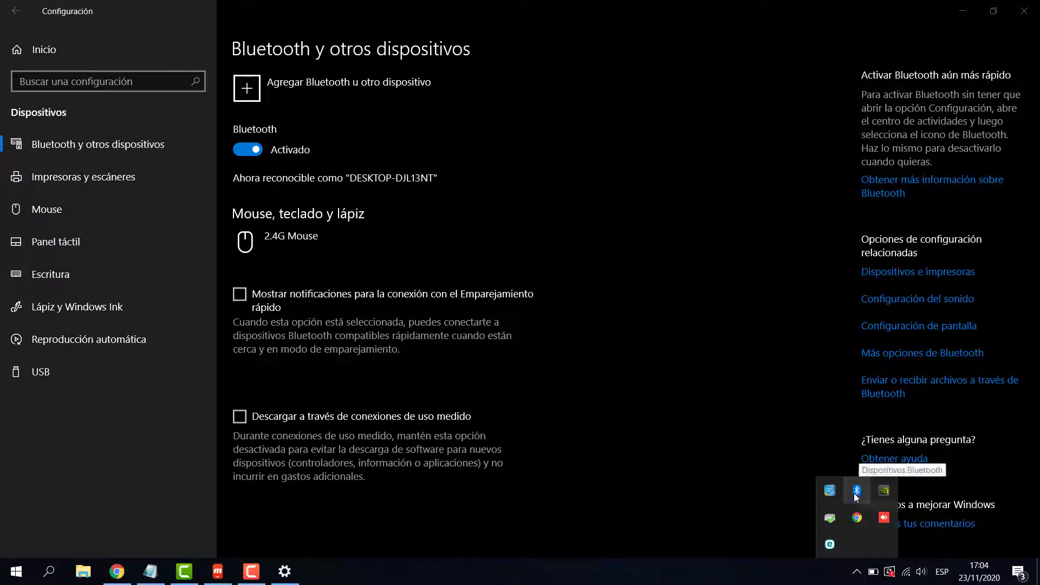
click(743, 536)
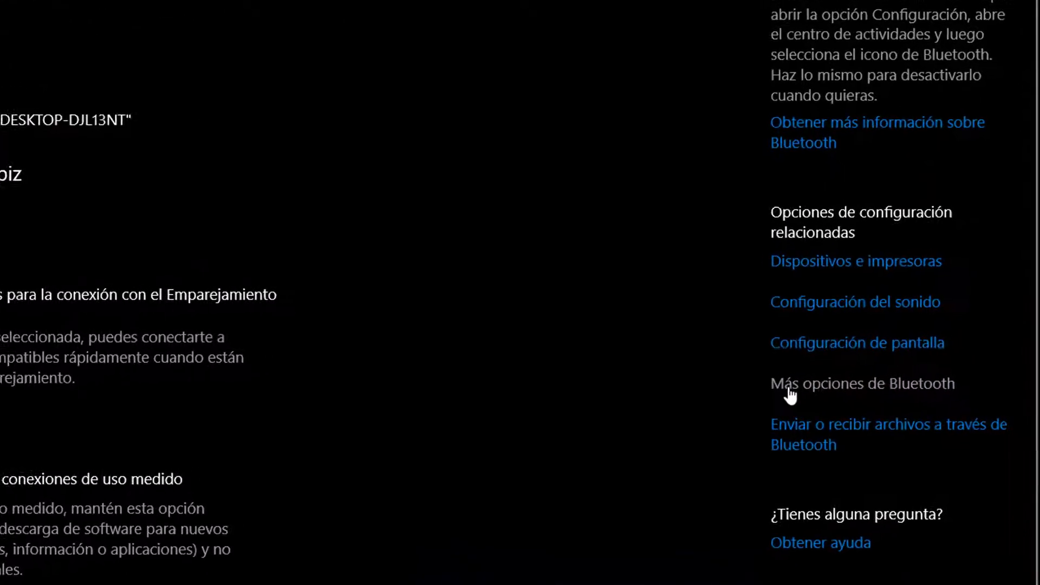
click(786, 397)
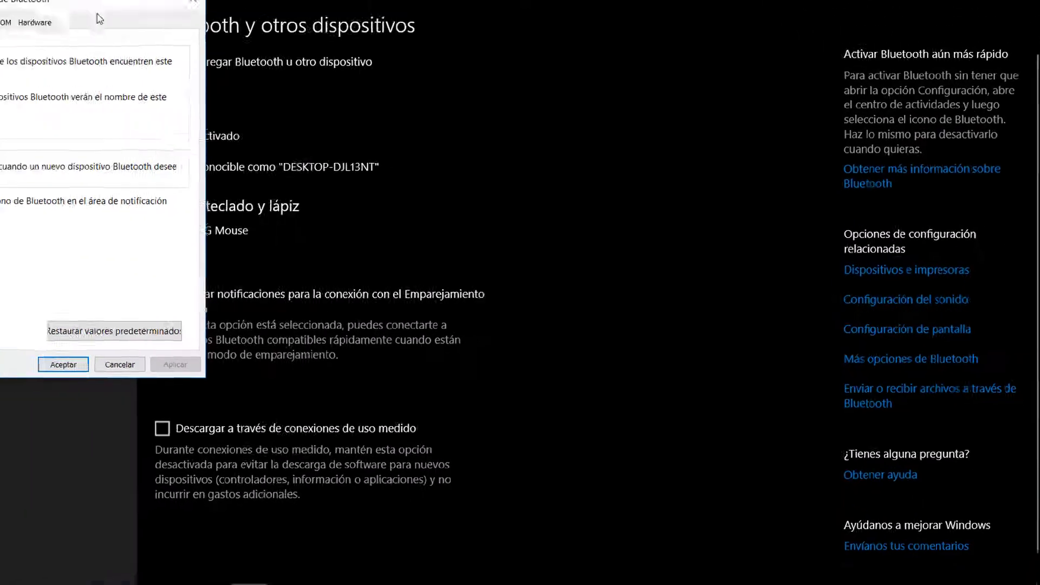
drag(233, 30, 460, 44)
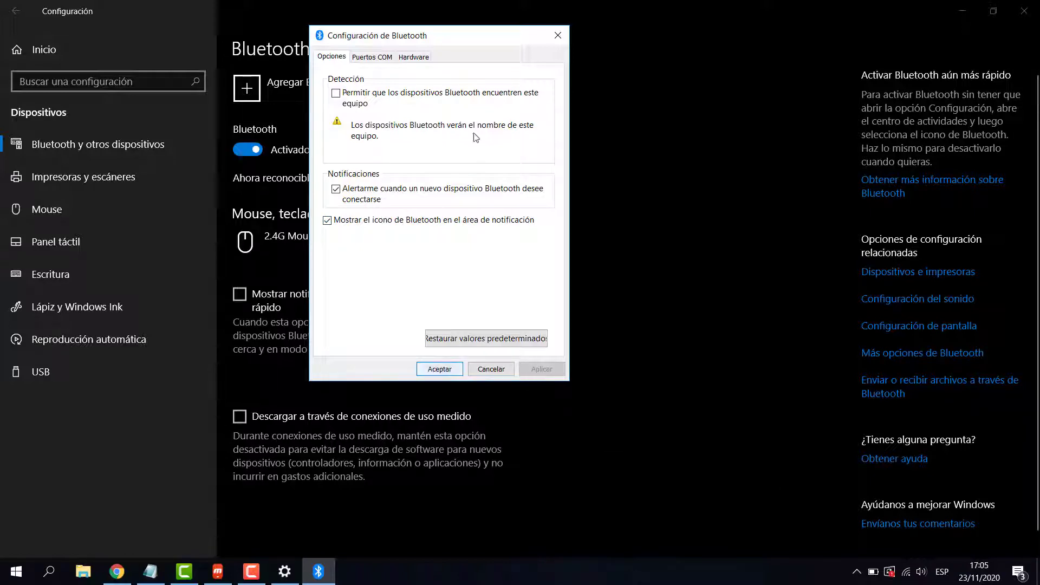
click(558, 37)
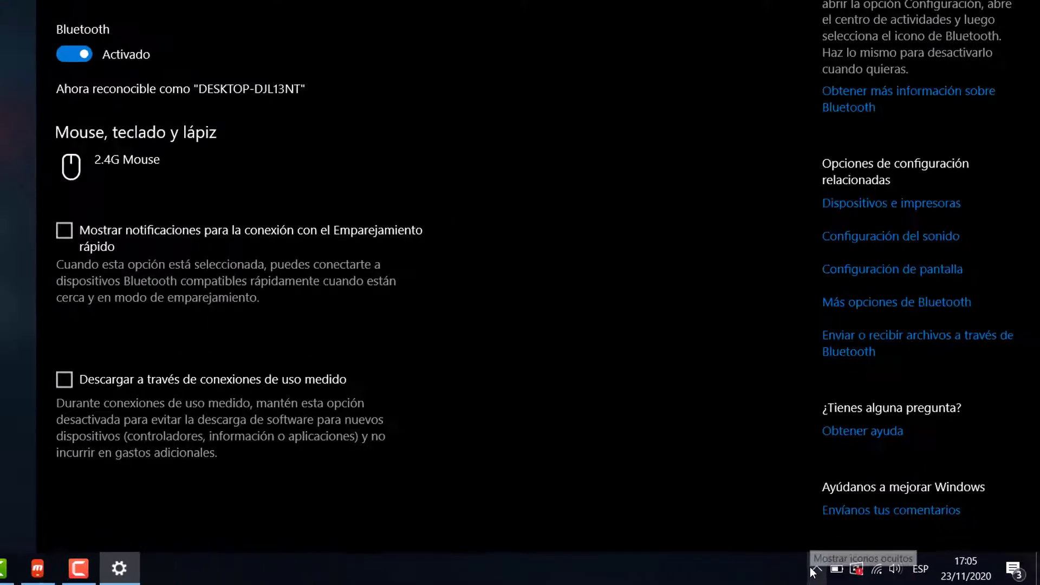
Start receiving a file from the Bluetooth notification icon and reposition the file transfer window
click(814, 570)
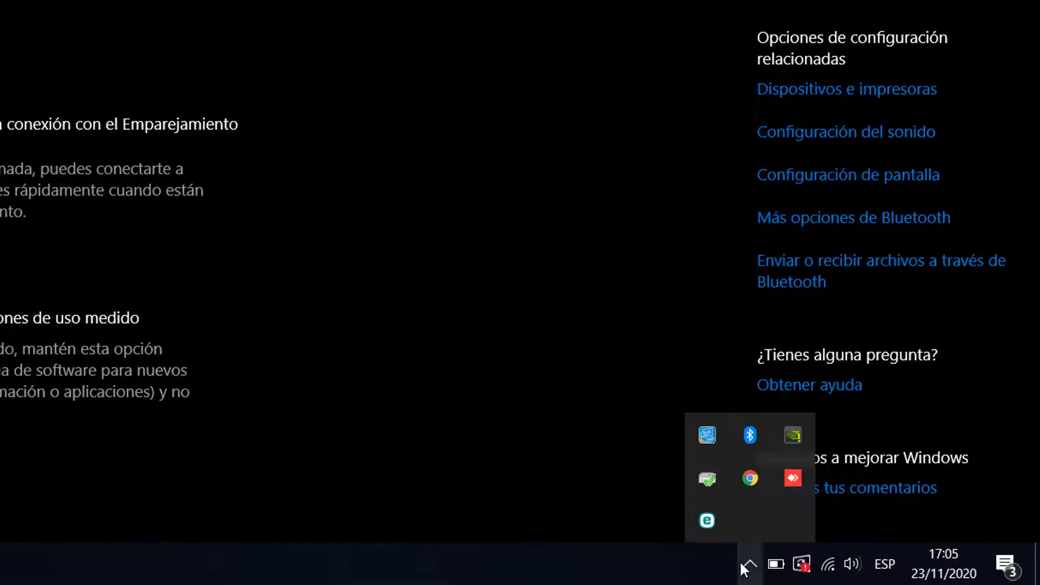
right_click(747, 436)
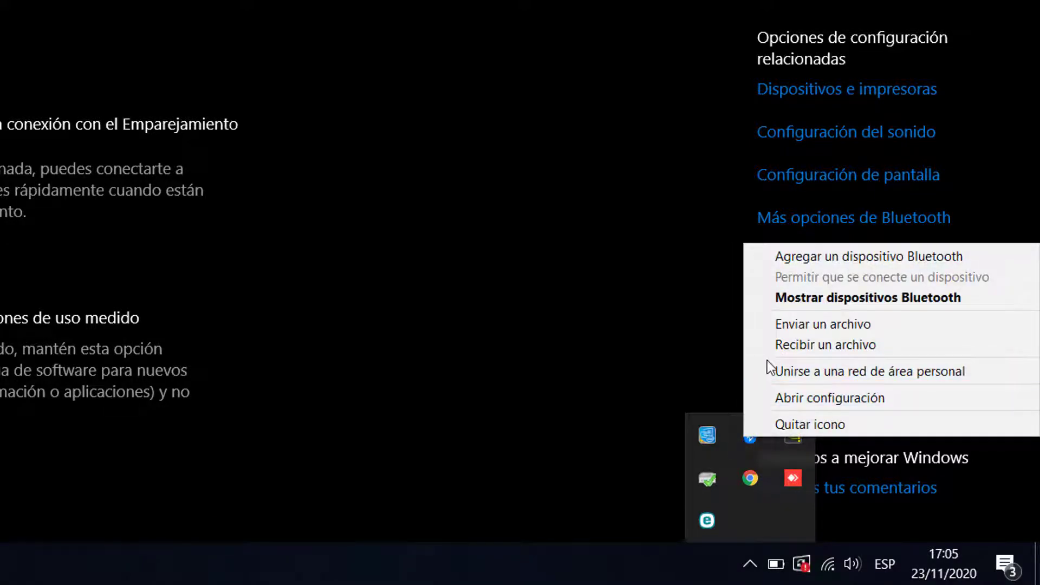
click(780, 349)
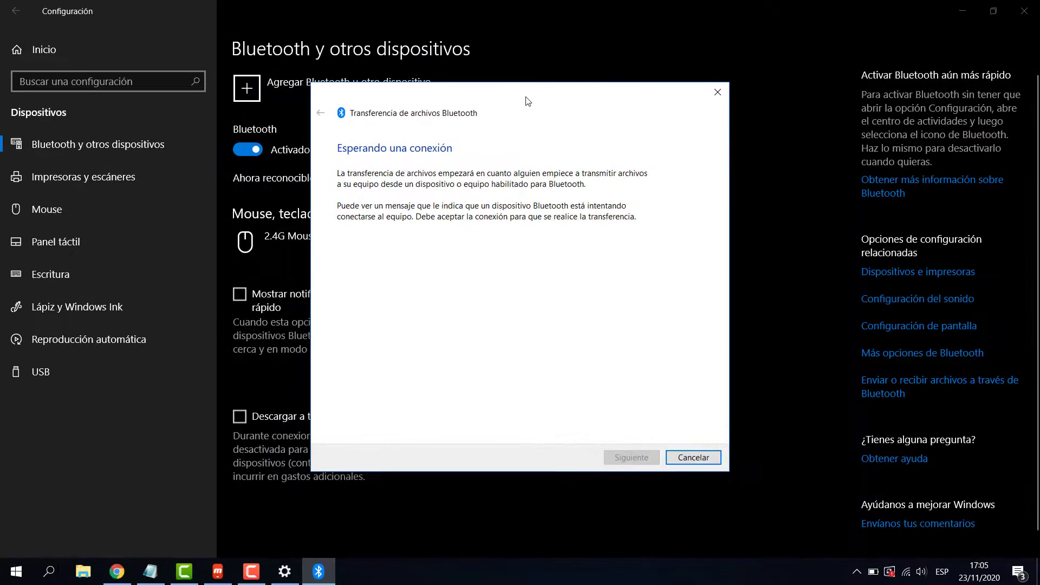
drag(525, 100, 487, 42)
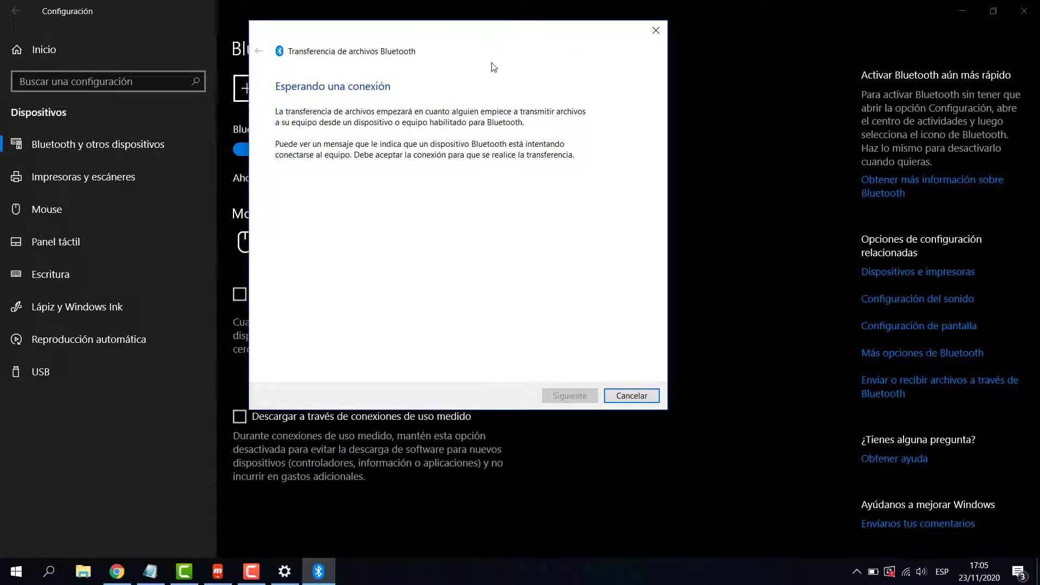
Bring the mirrored phone window to the front and arrange it and the Bluetooth transfer window side by side
click(219, 572)
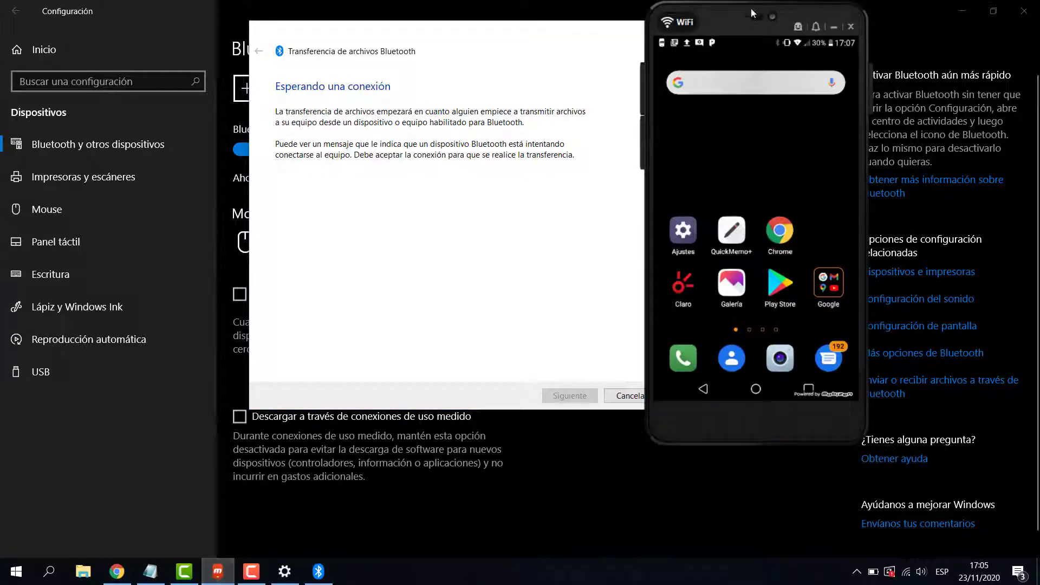
mouse_move(717, 19)
mouse_down()
mouse_move(748, 37)
mouse_move(733, 36)
mouse_move(724, 20)
mouse_up()
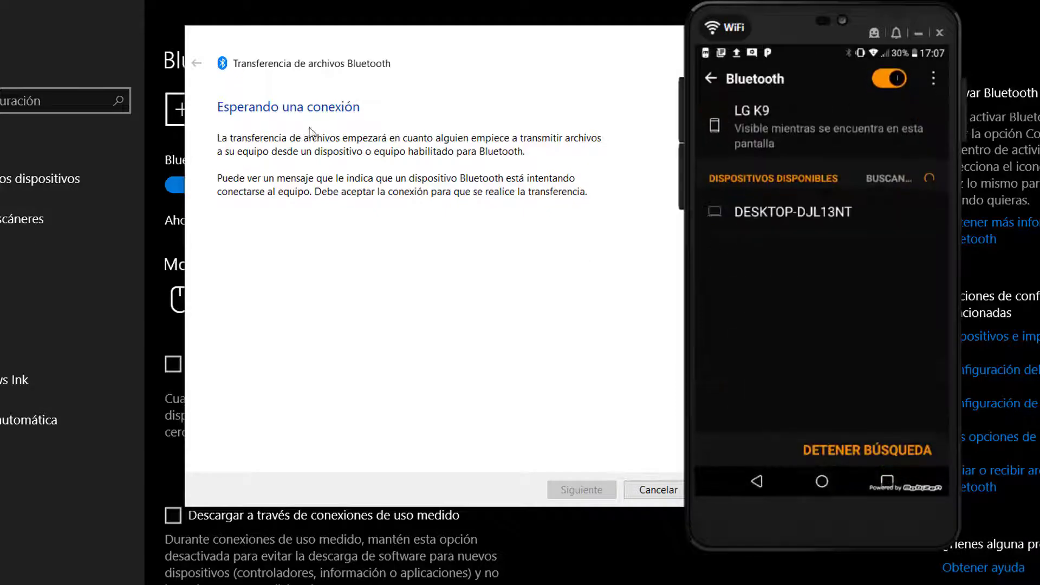
drag(482, 43, 900, 34)
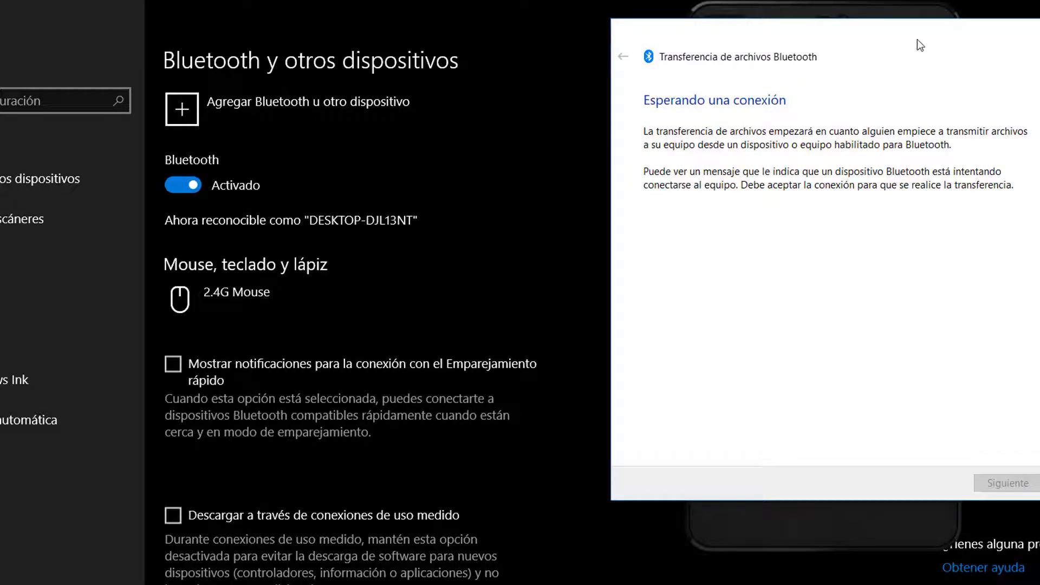
drag(934, 46, 388, 62)
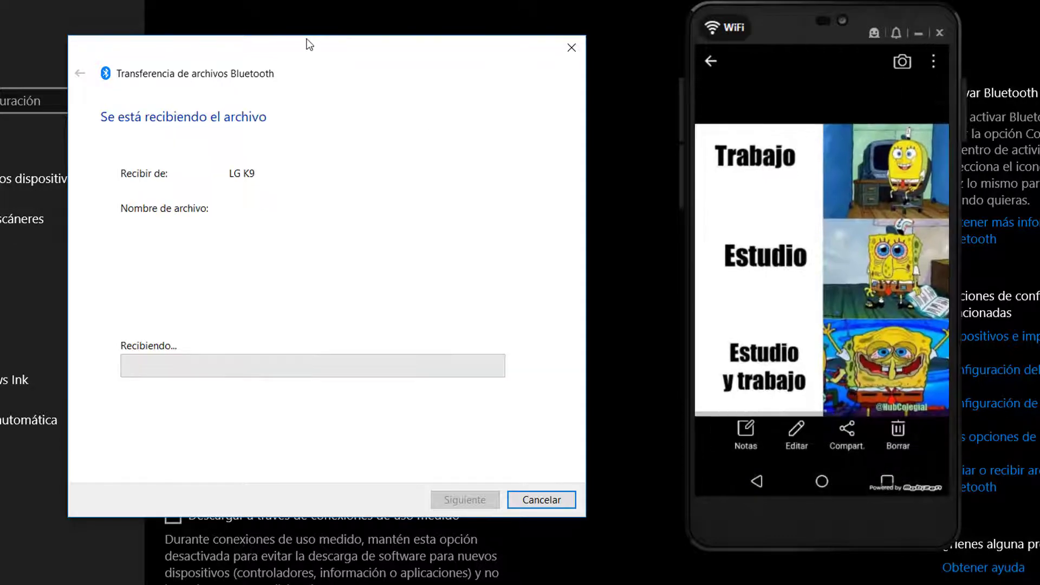
Save the received file FB_IMG_1606048916045.jpg to the Desktop folder and finish the Bluetooth transfer
drag(370, 62, 739, 23)
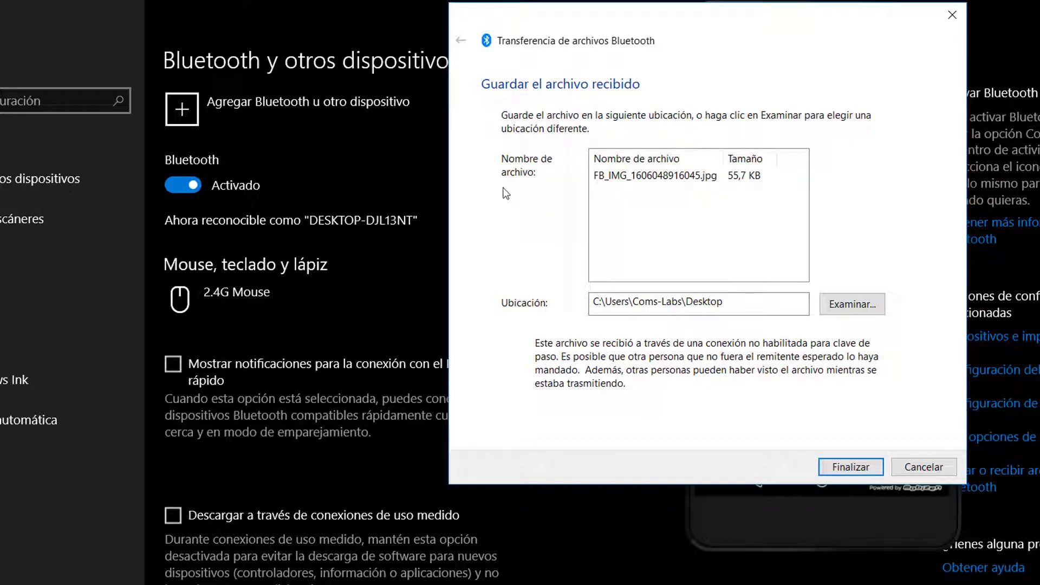
click(653, 177)
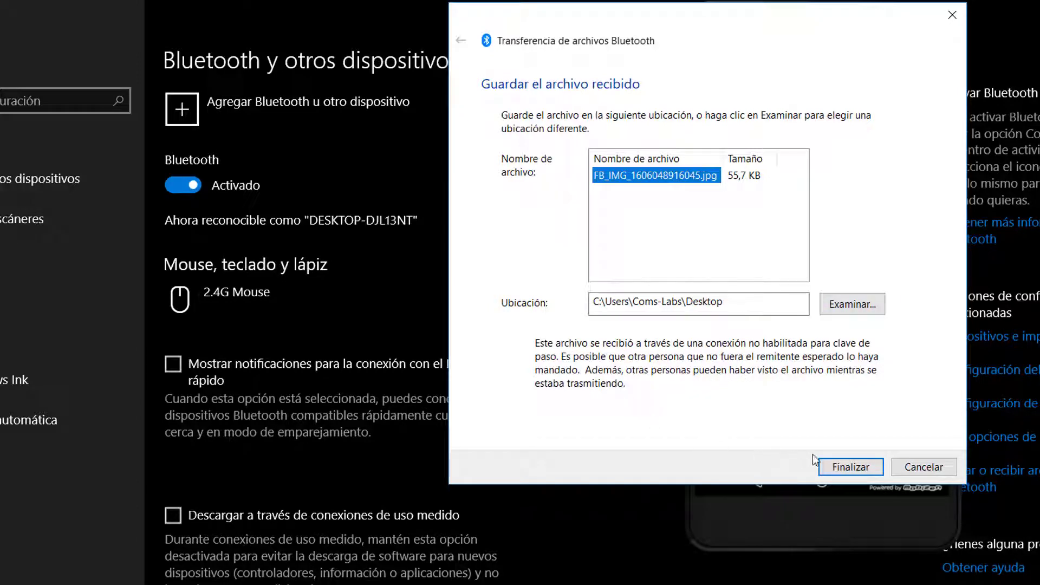
click(855, 471)
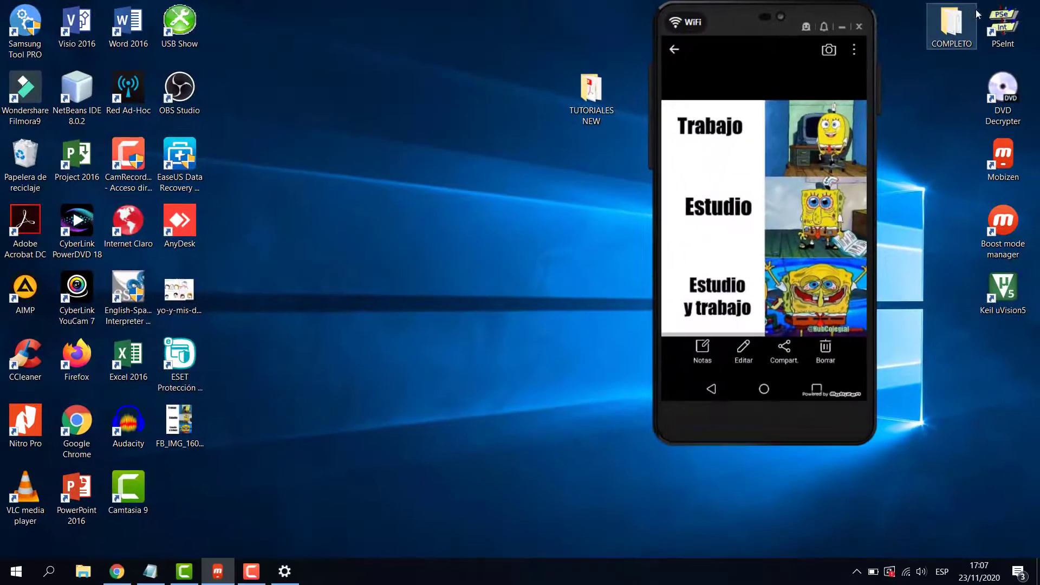
Open the received picture FB_IMG_1606048916045.jpg from the desktop to check it, and close the viewer
click(176, 440)
double_click(177, 440)
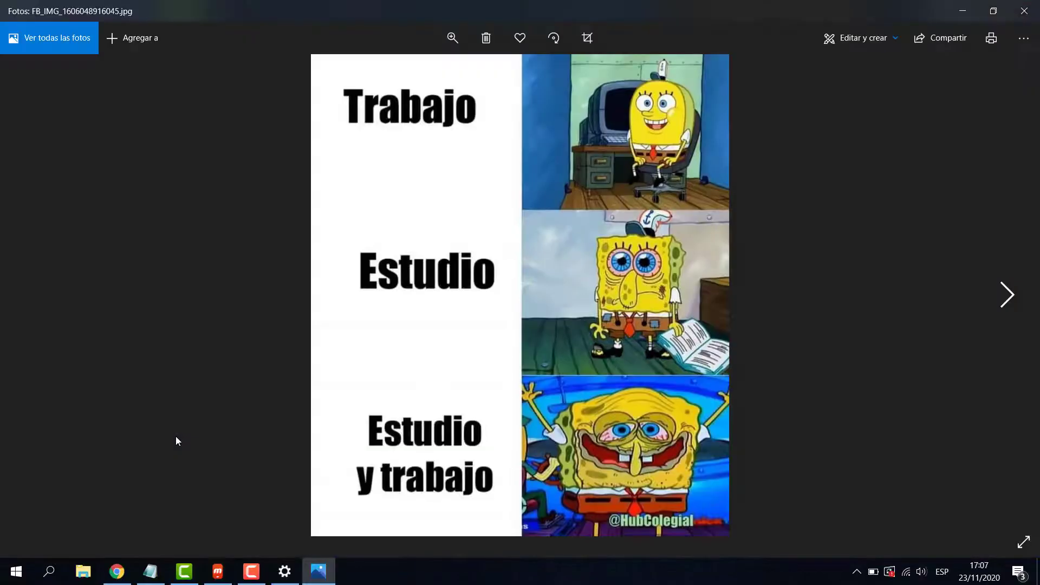
click(1025, 18)
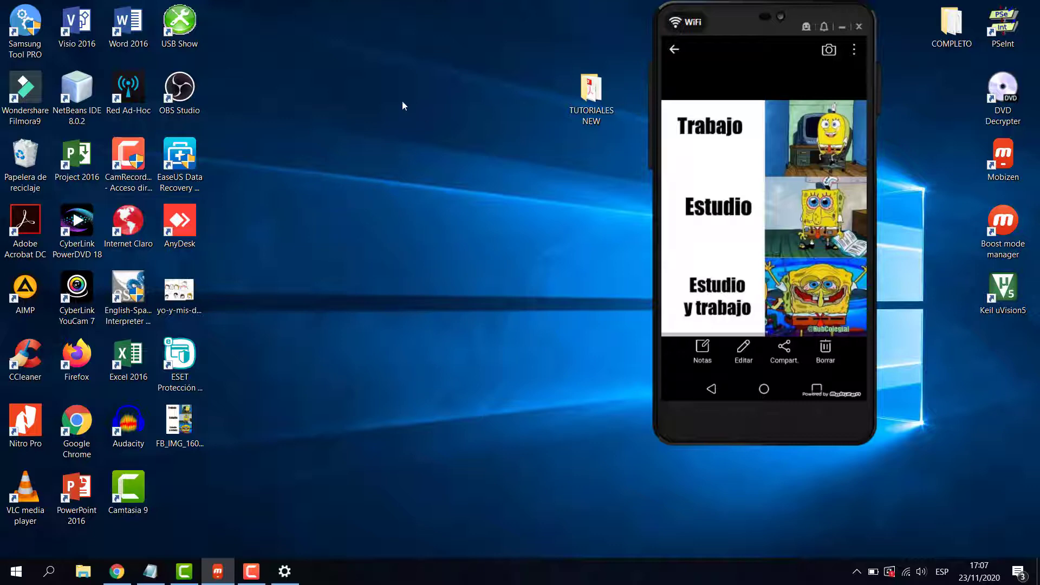
In the Bluetooth settings, start adding a Bluetooth device and bring the mirrored phone's Bluetooth screen to the front
click(284, 580)
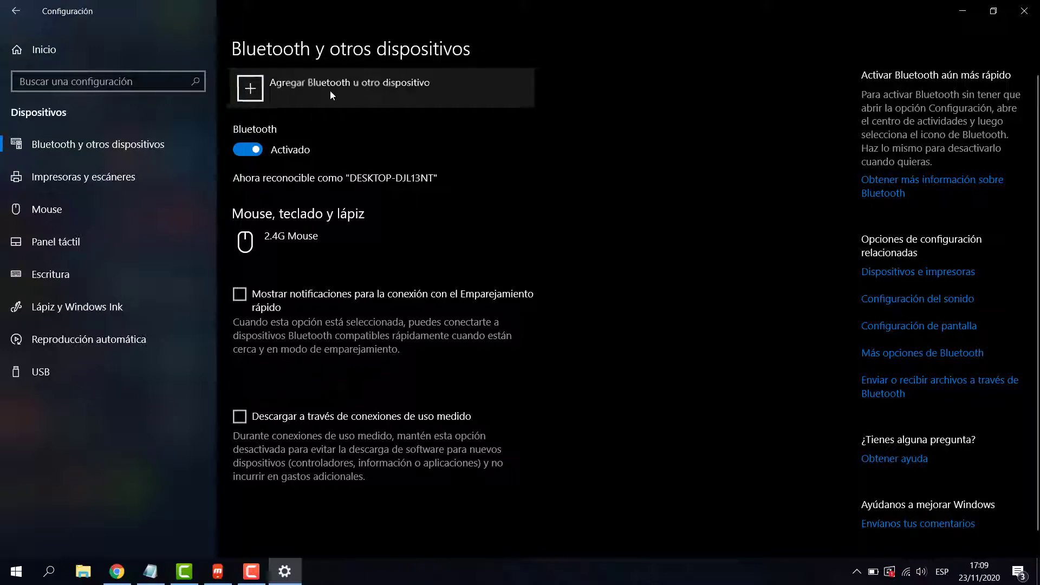
click(330, 91)
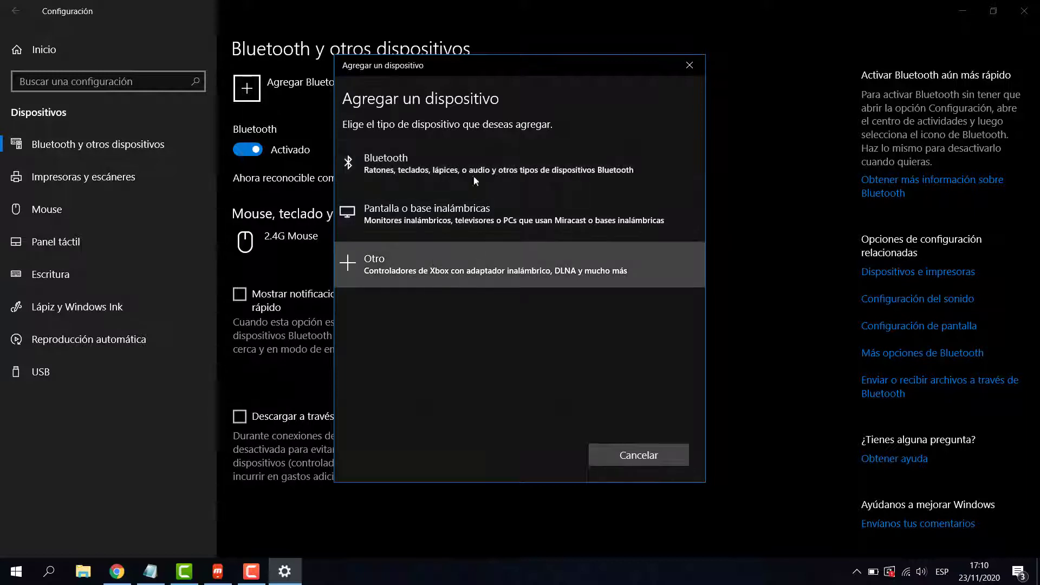
click(386, 167)
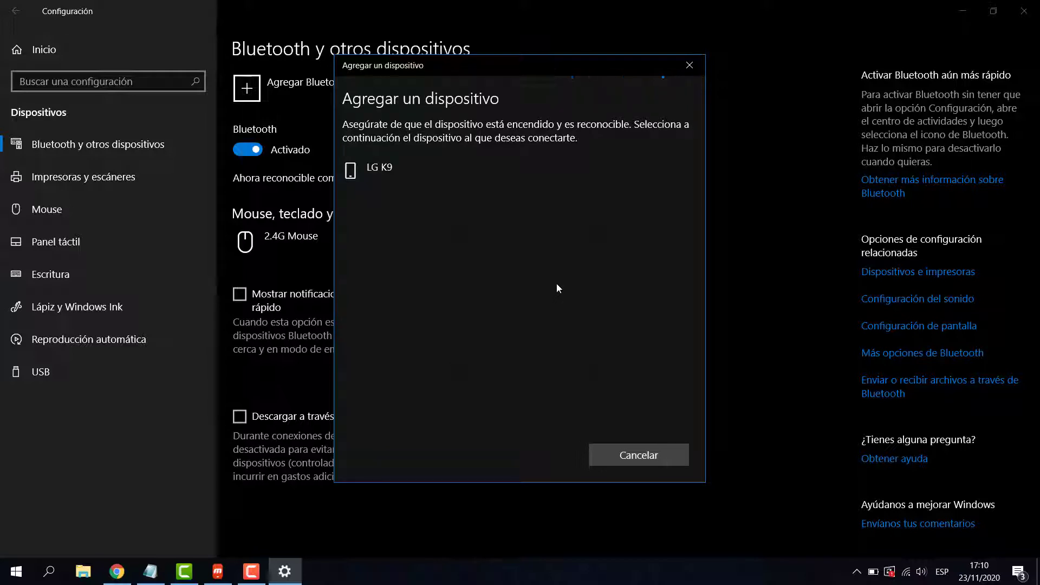
click(217, 572)
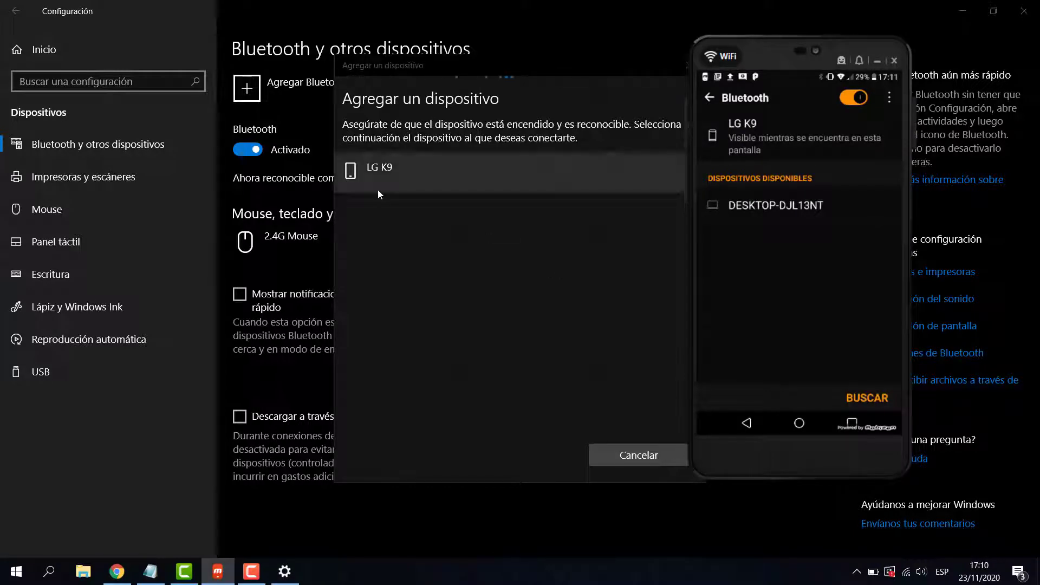
Pair the PC with the LG K9, accepting the matching pairing PIN, and complete the device setup
click(397, 178)
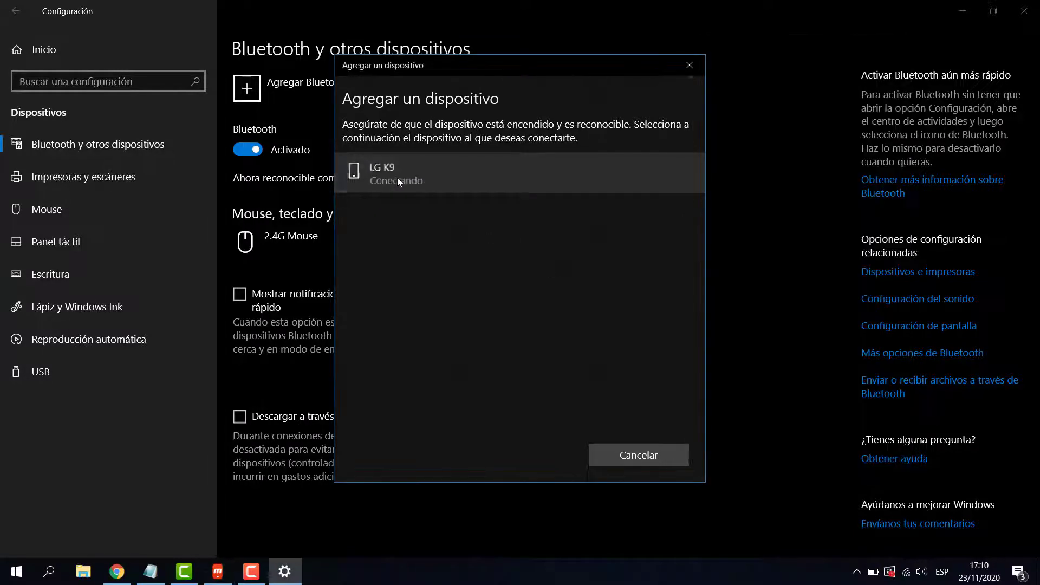
click(220, 572)
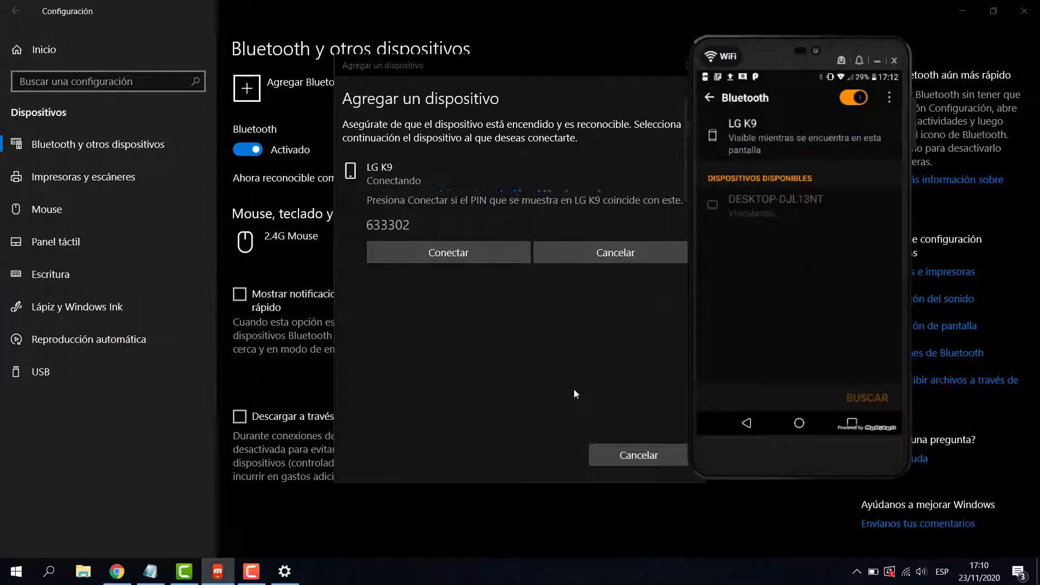
click(436, 255)
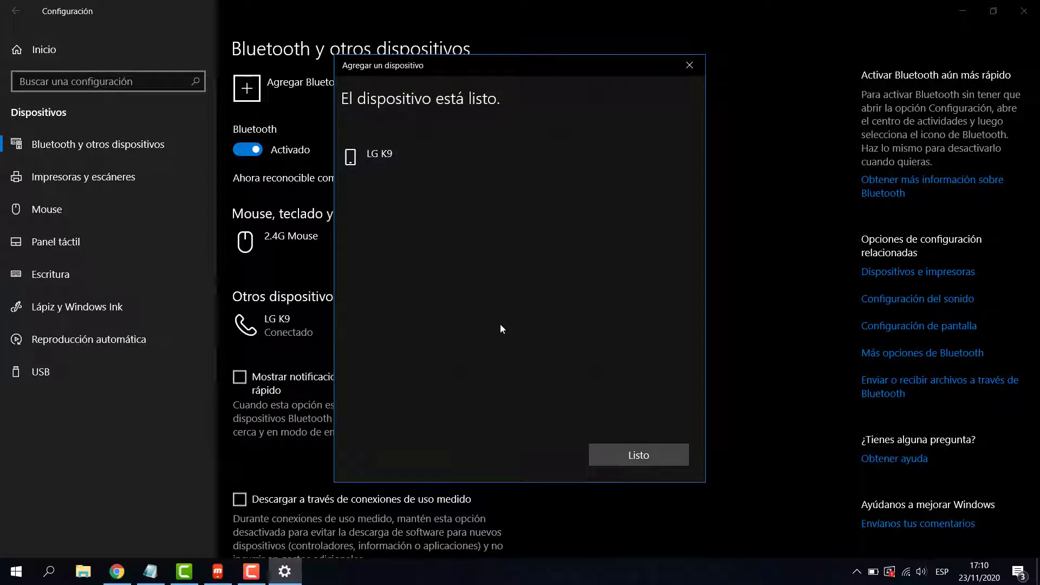
click(217, 572)
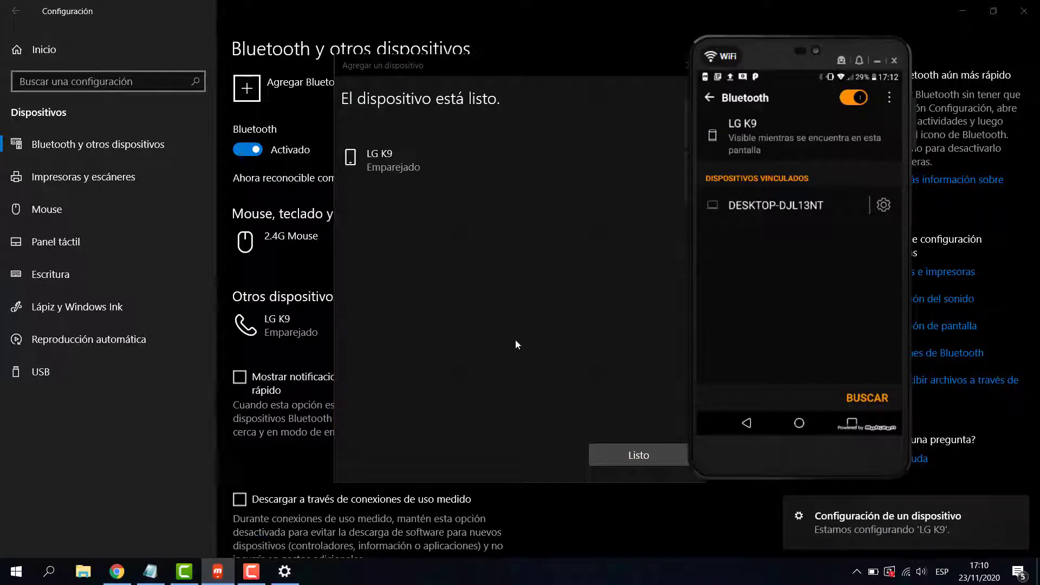
click(614, 462)
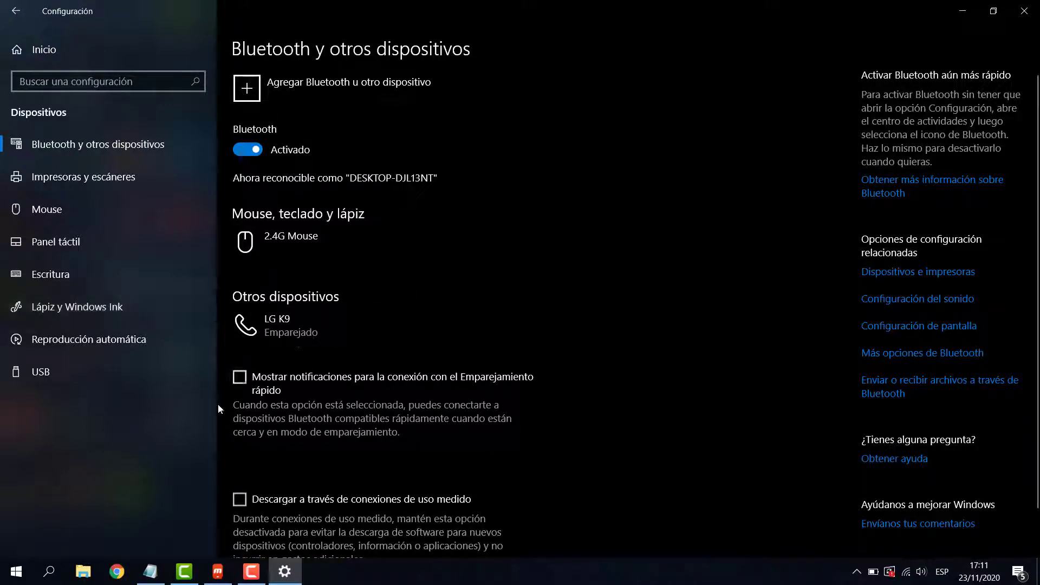
Minimize the Settings window and preview the desktop picture yo-y-mis-dos-chicas(1).jpg
click(963, 12)
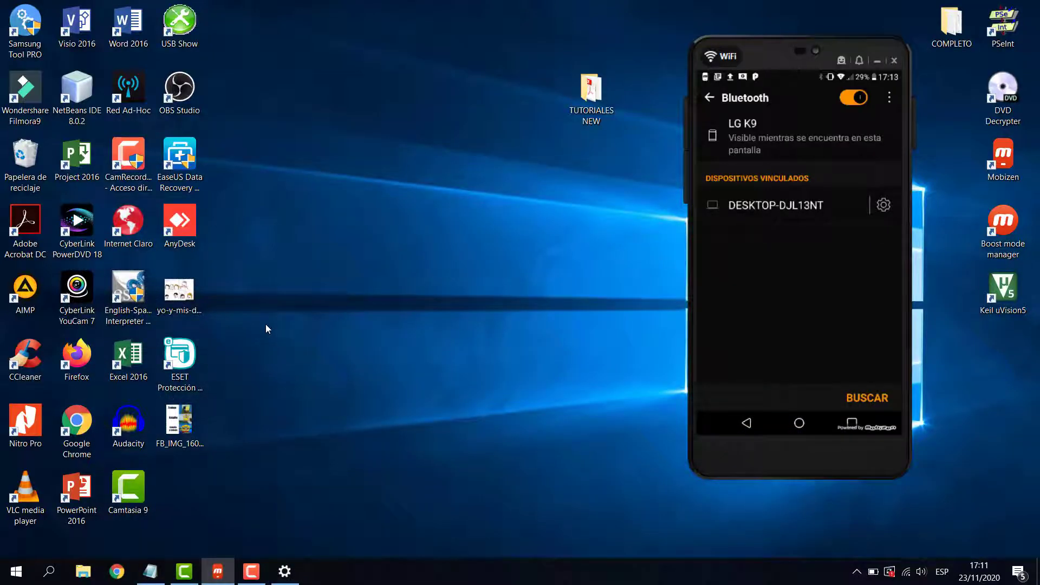
double_click(191, 308)
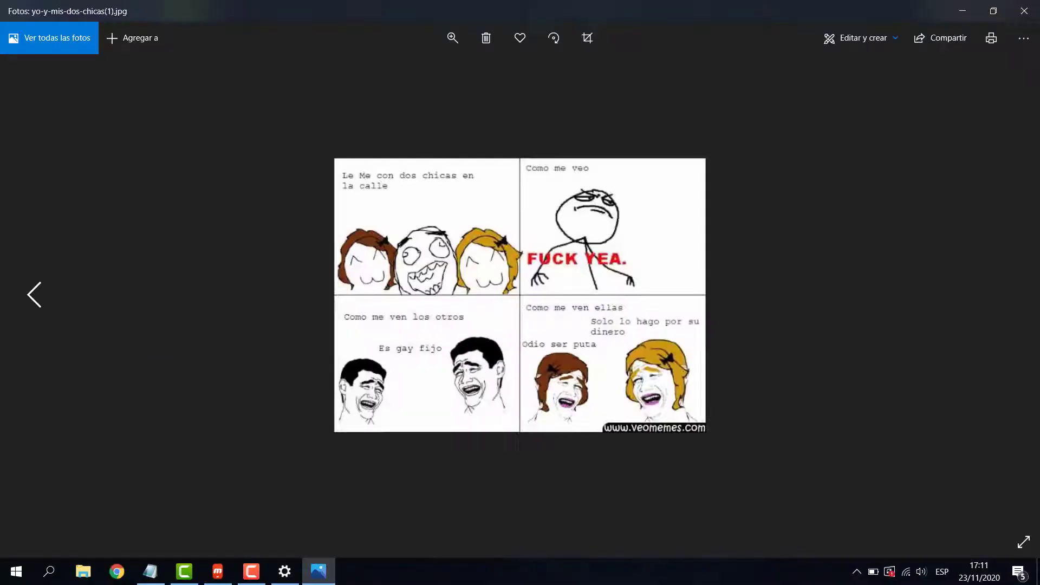
click(1038, 5)
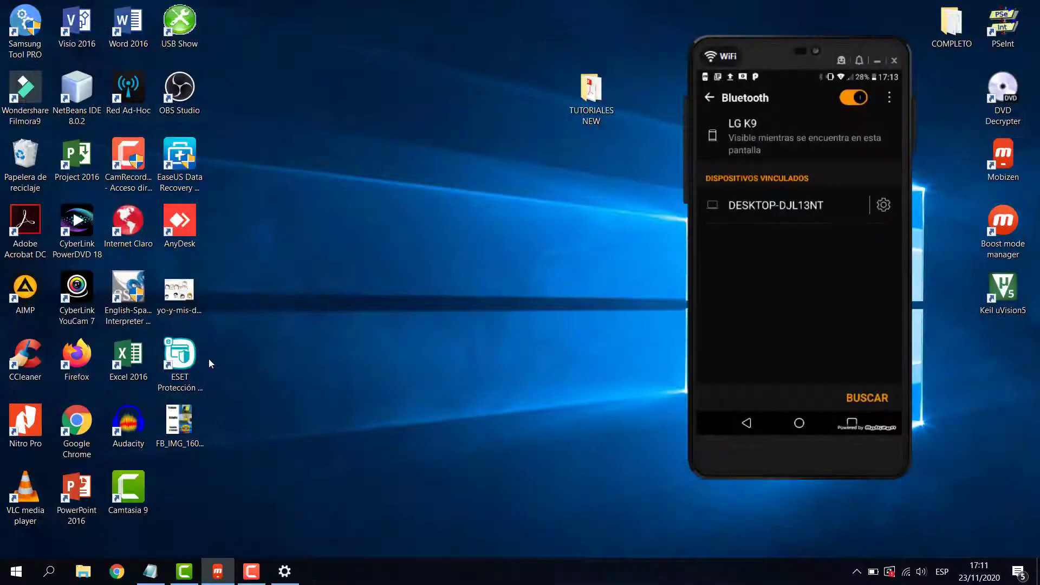
right_click(189, 291)
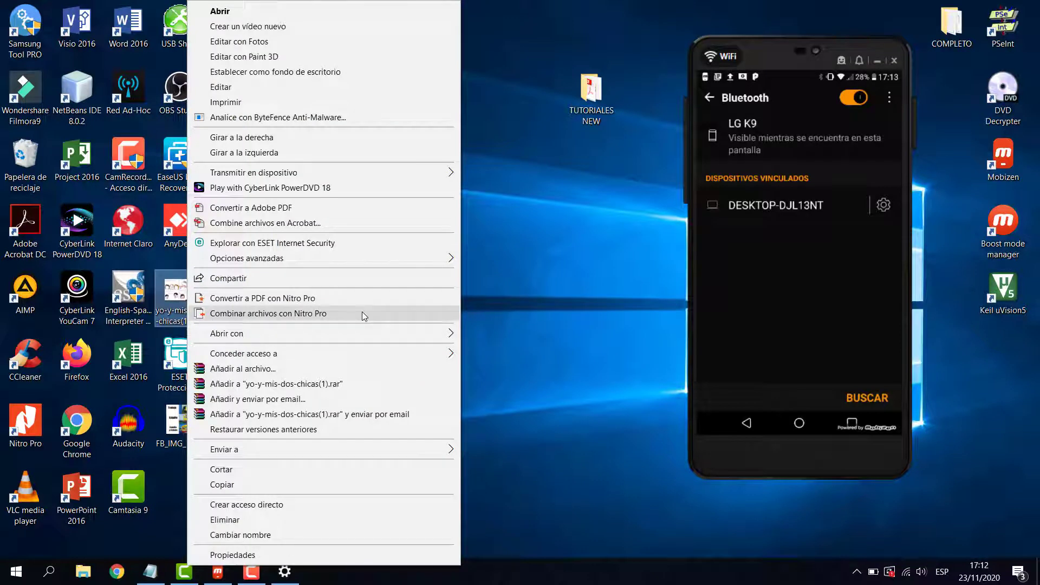
mouse_move(313, 334)
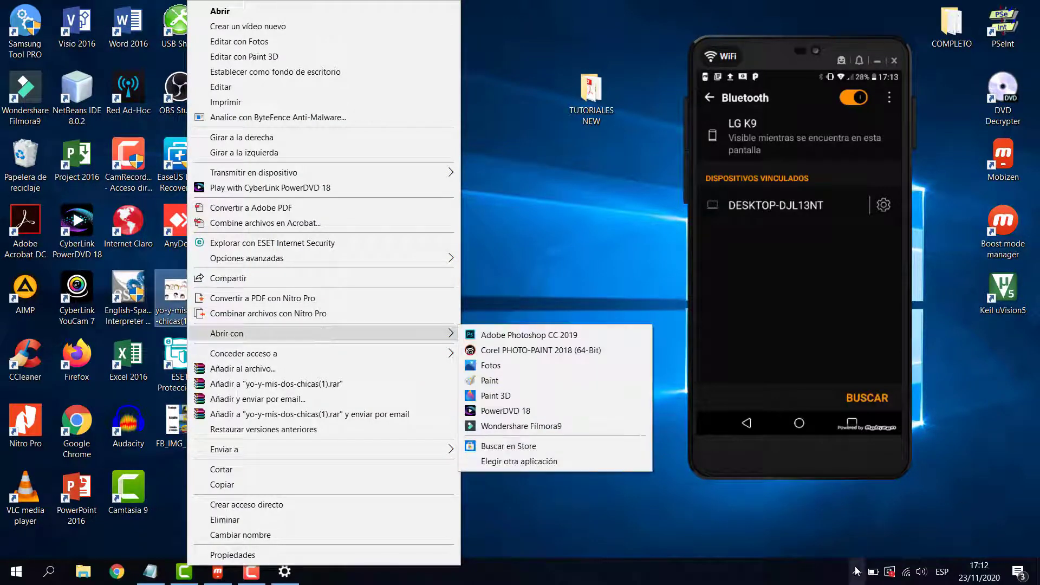
click(856, 571)
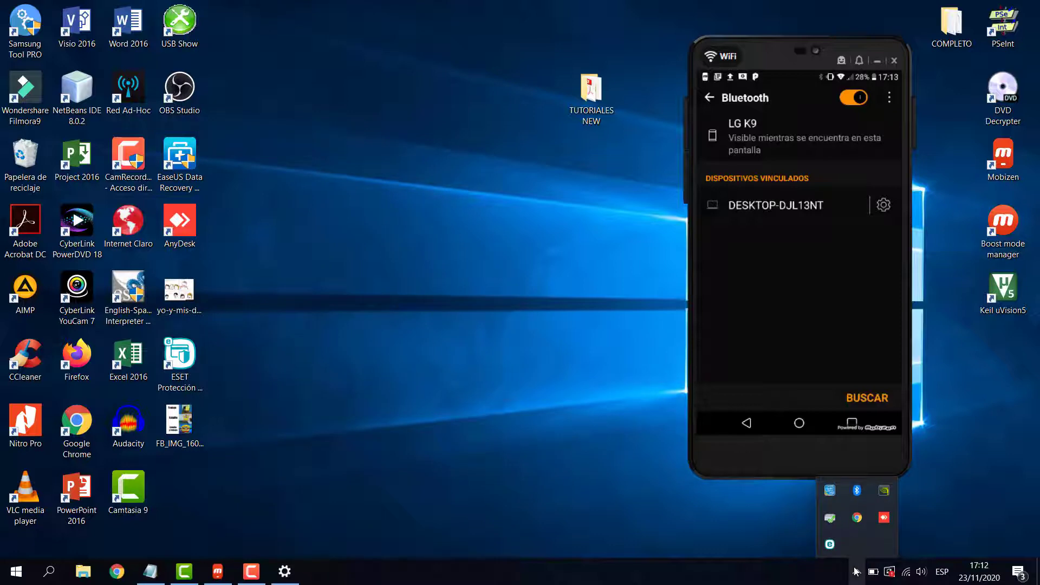
right_click(857, 492)
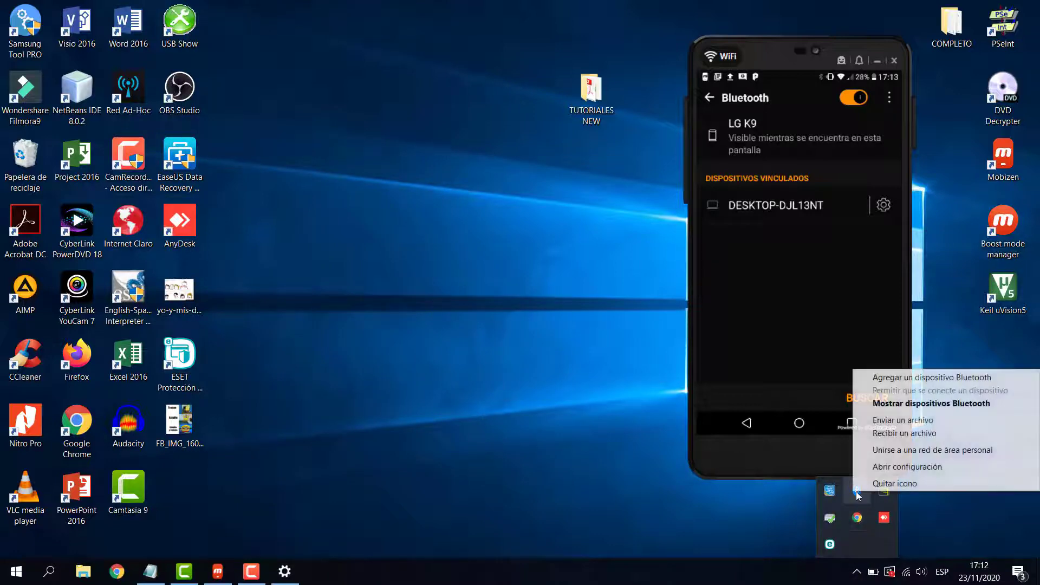
click(889, 421)
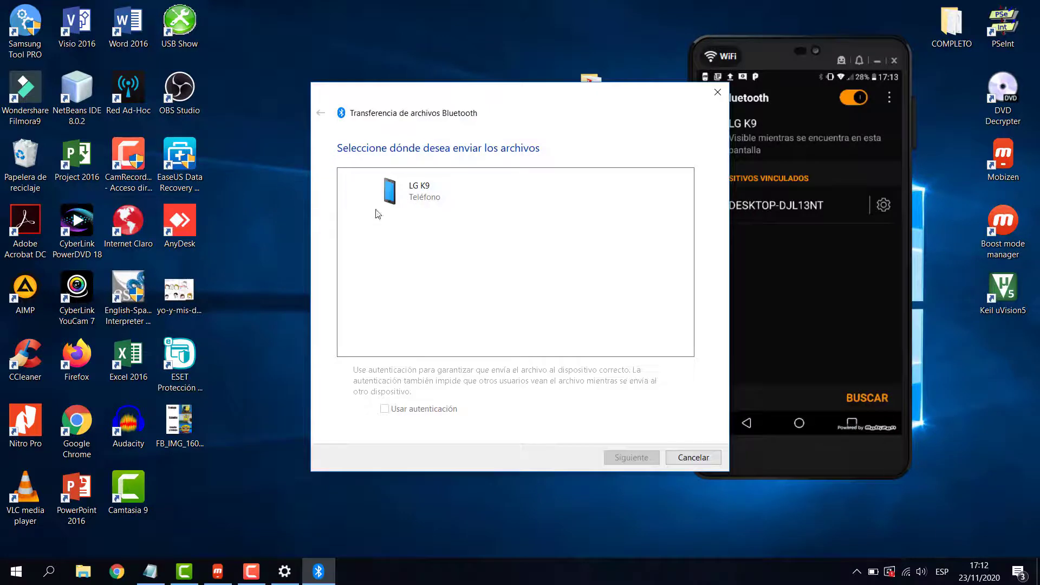
click(423, 199)
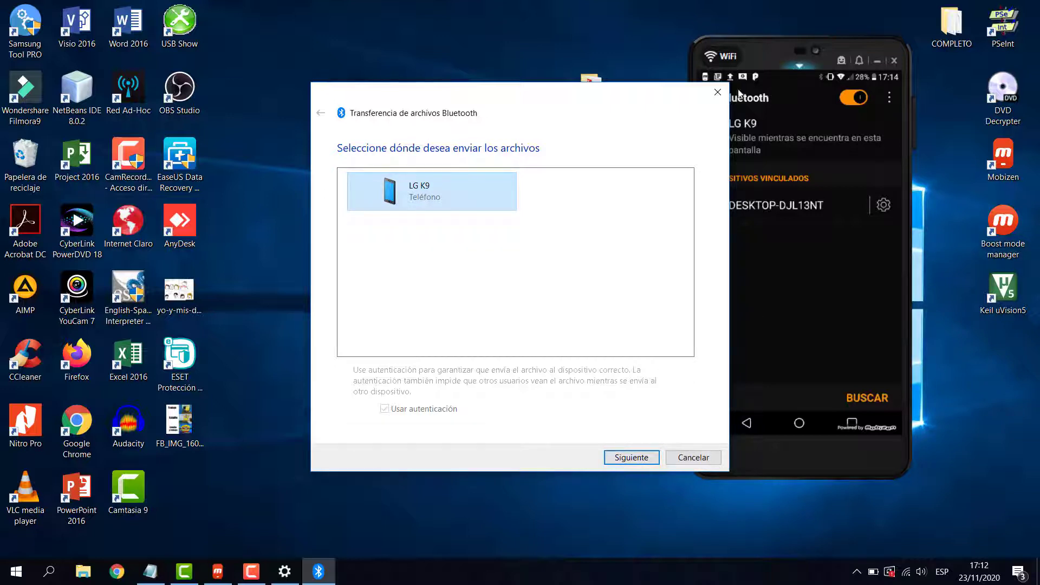
click(718, 92)
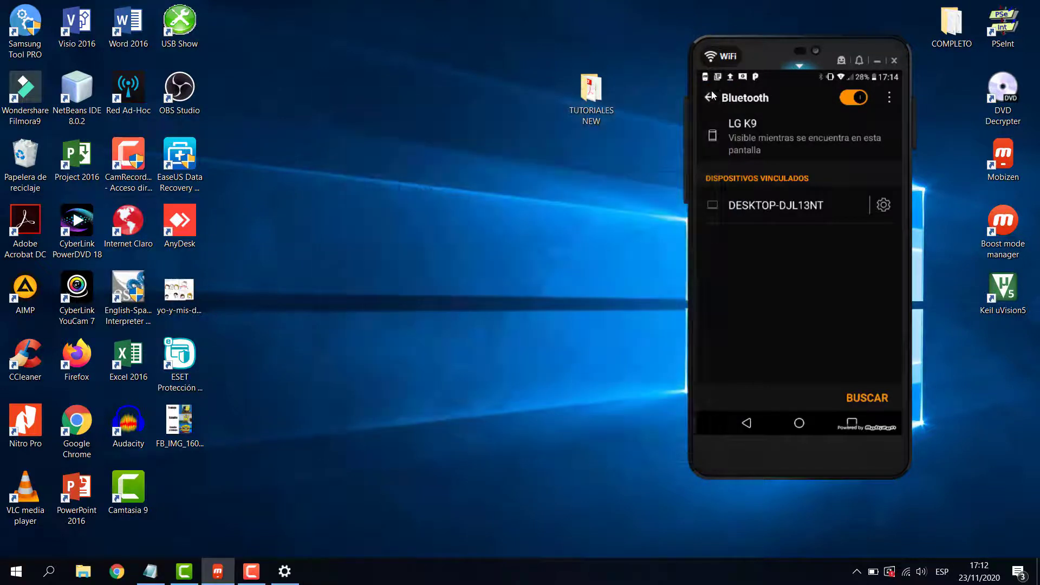
Start sending the desktop picture yo-y-mis-dos-chicas(1).jpg to a Bluetooth device directly from the file
click(187, 302)
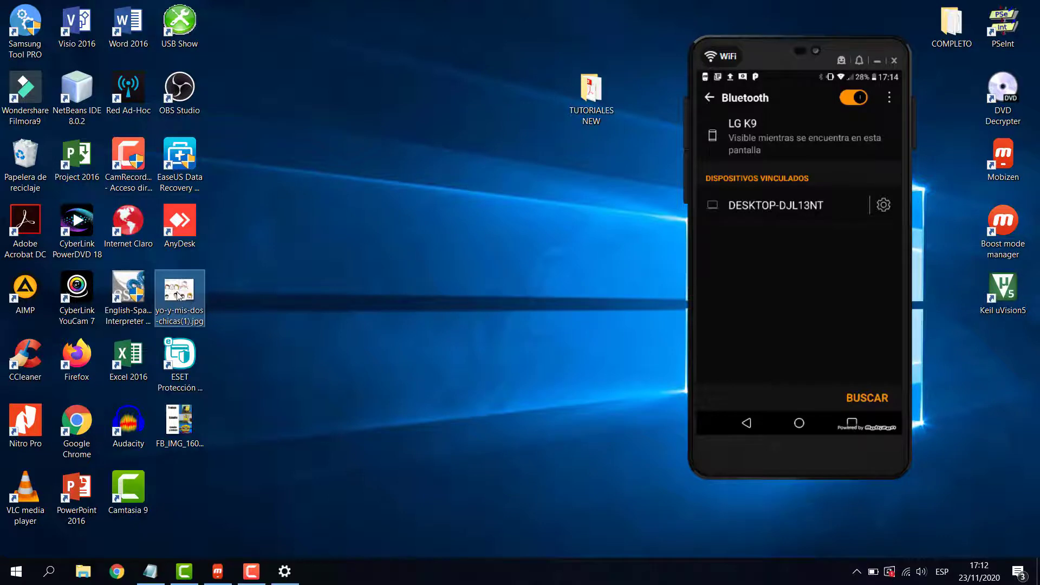
right_click(187, 301)
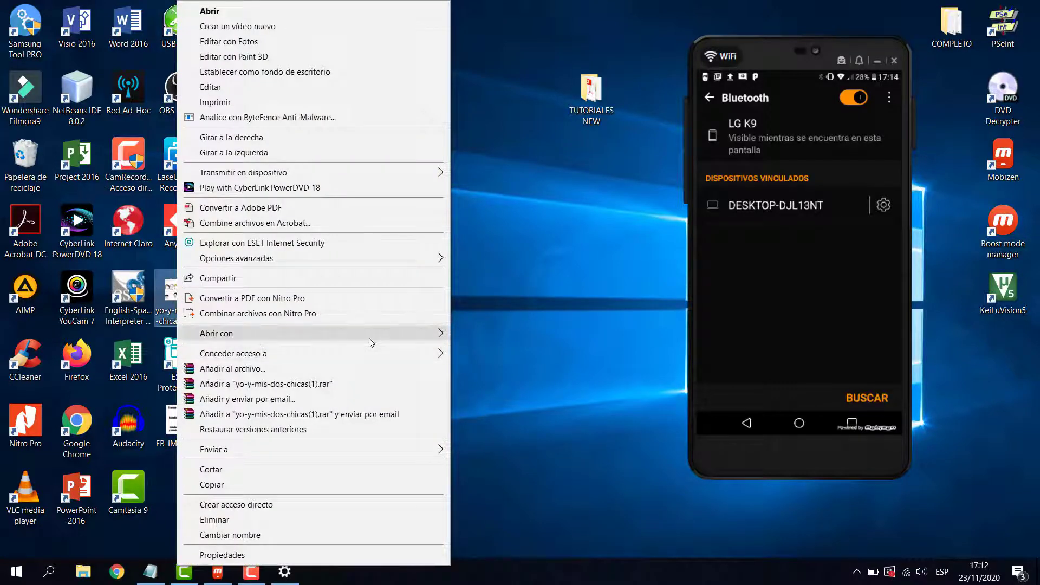
mouse_move(436, 338)
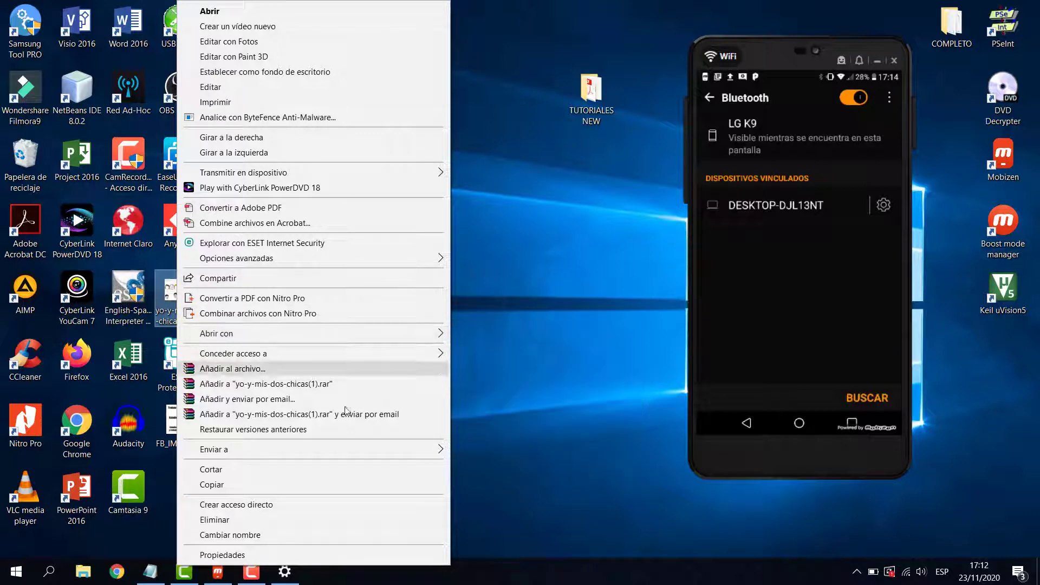
mouse_move(422, 450)
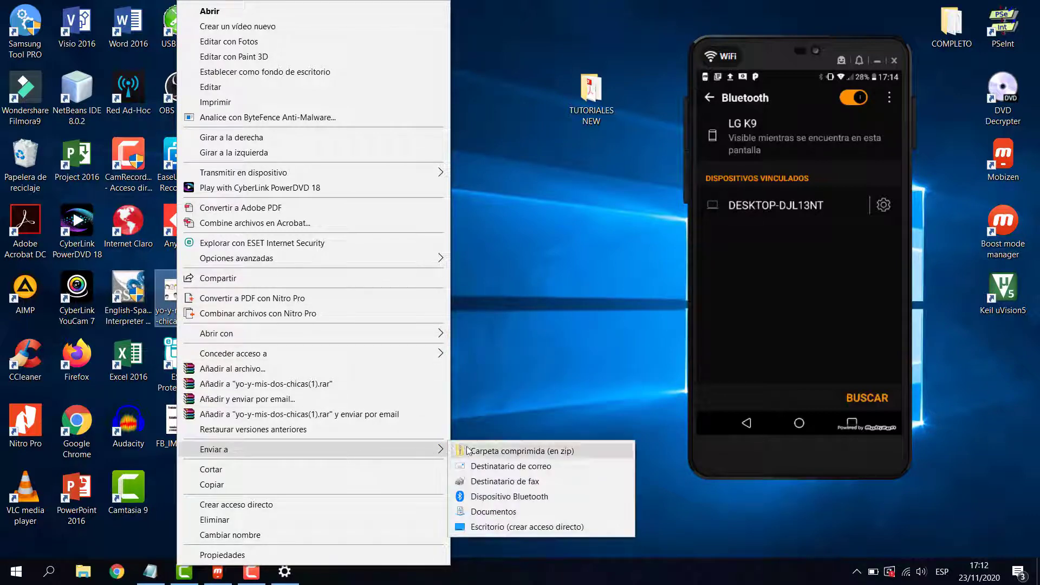
click(513, 496)
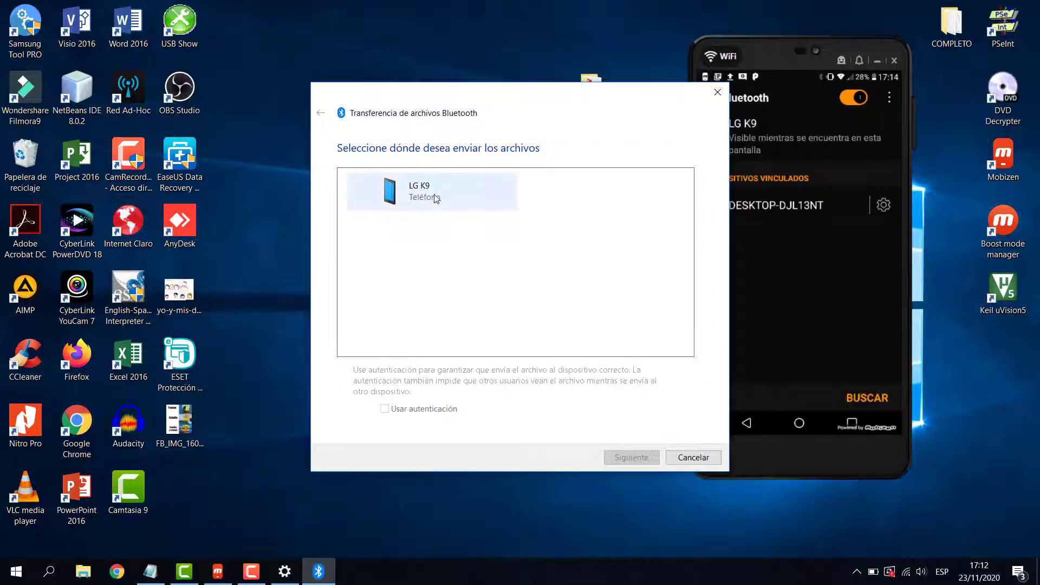
Send the picture to the LG K9, keeping the transfer window clear of the mirrored phone, and finish the transfer
click(436, 198)
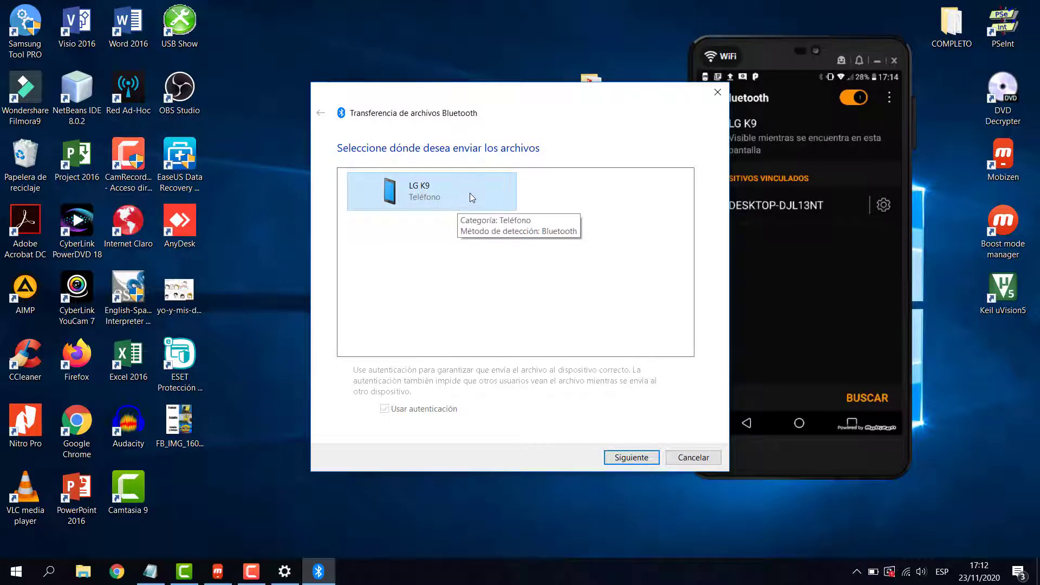
click(633, 458)
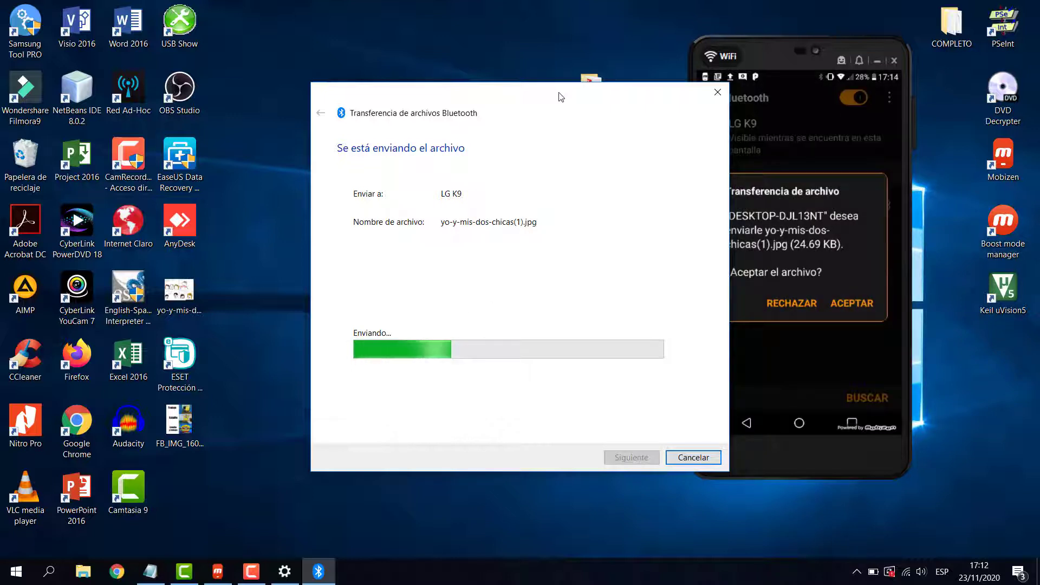
drag(558, 97, 434, 55)
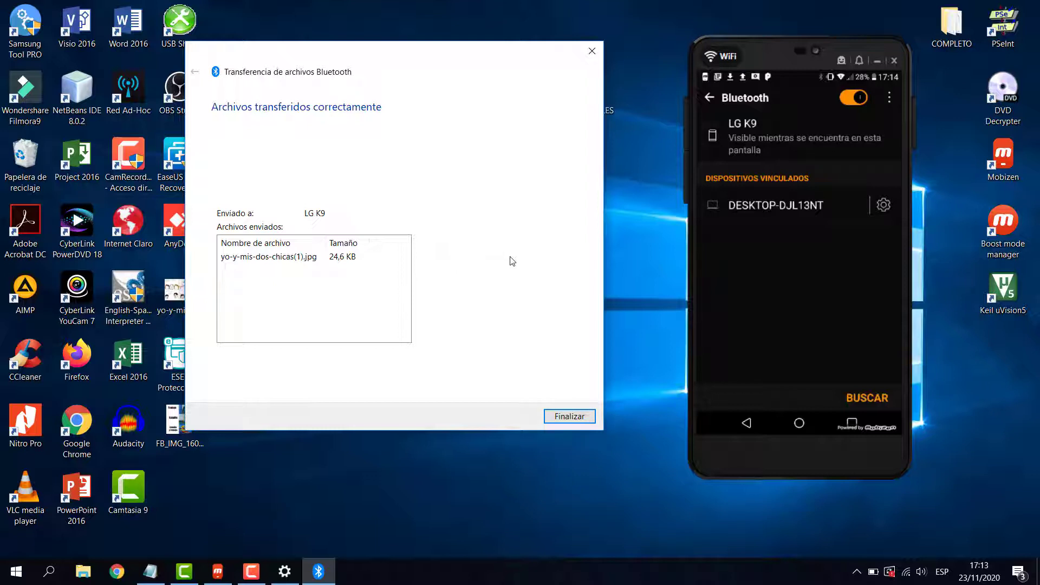
click(569, 416)
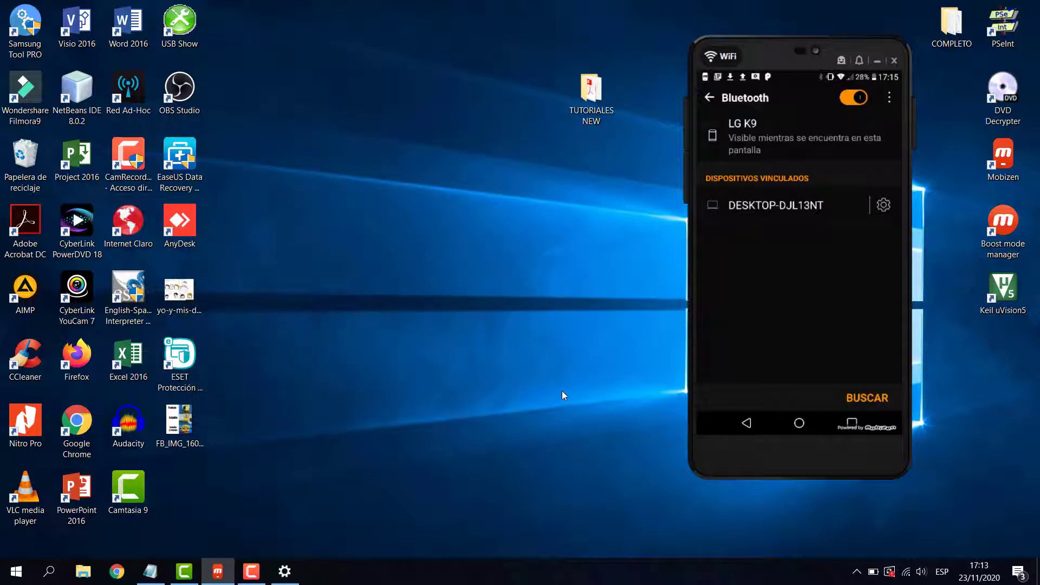